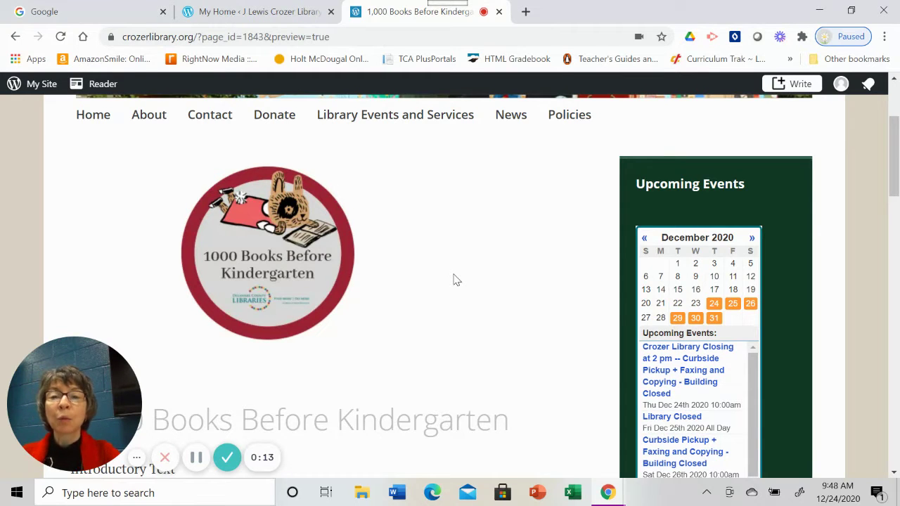
mouse_move(109, 342)
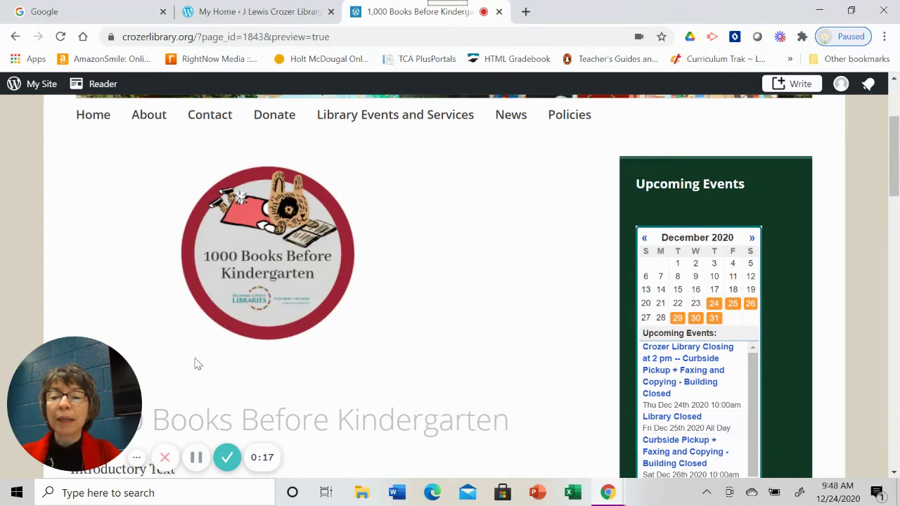
drag(102, 380, 803, 406)
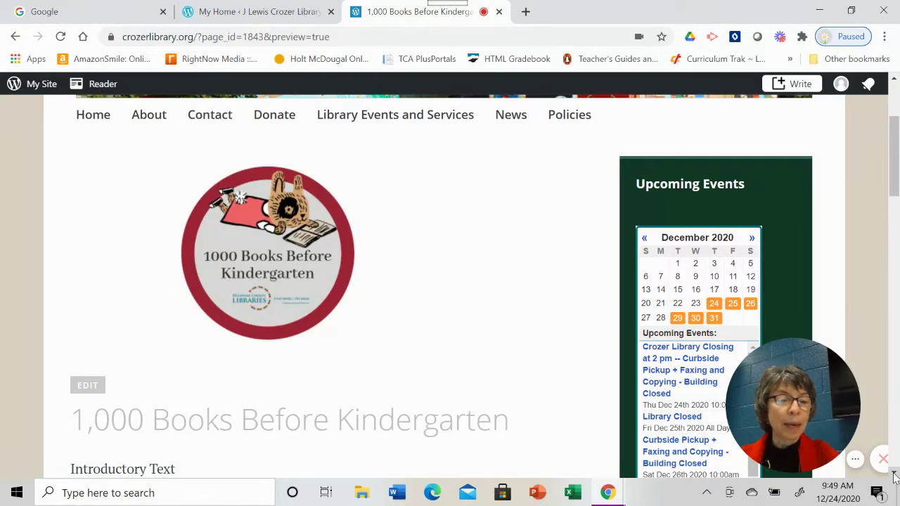
Open the Beanstack link in the Keeping Track section of the 1,000 Books Before Kindergarten page
click(894, 476)
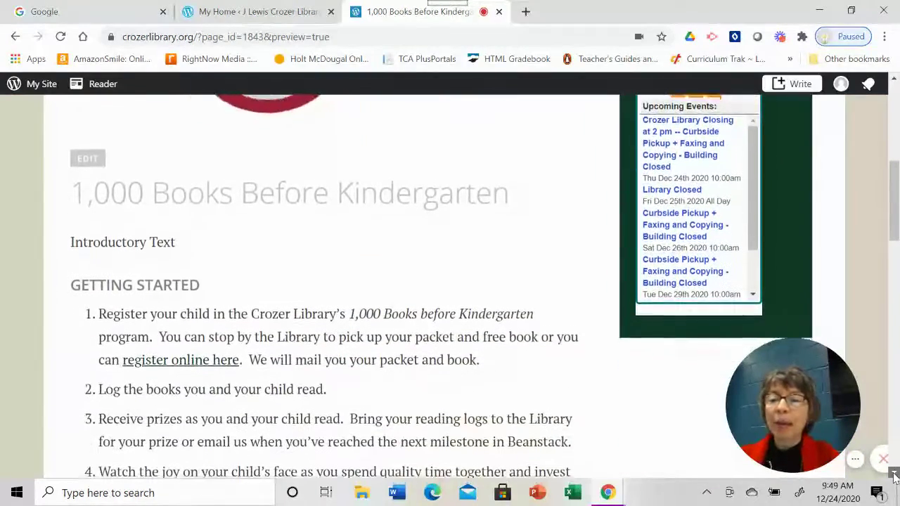
click(895, 476)
click(895, 476)
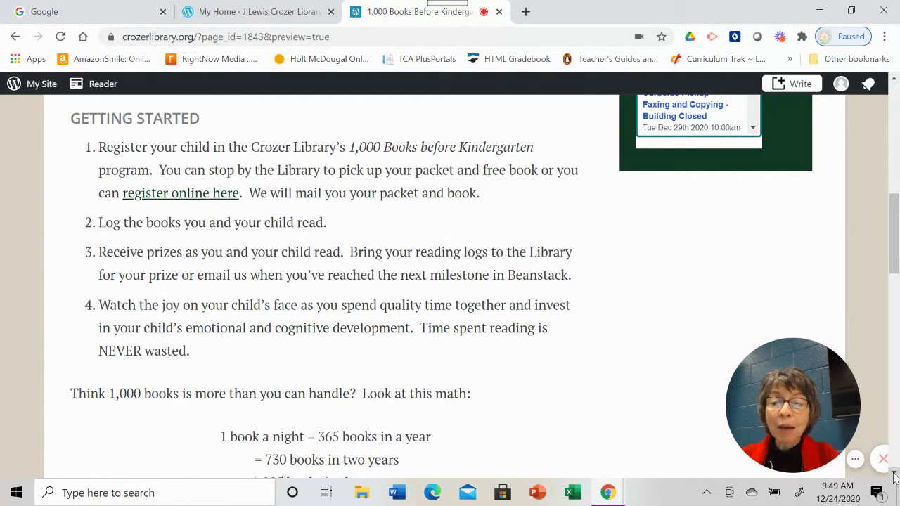
click(896, 477)
scroll(896, 477, down, 4)
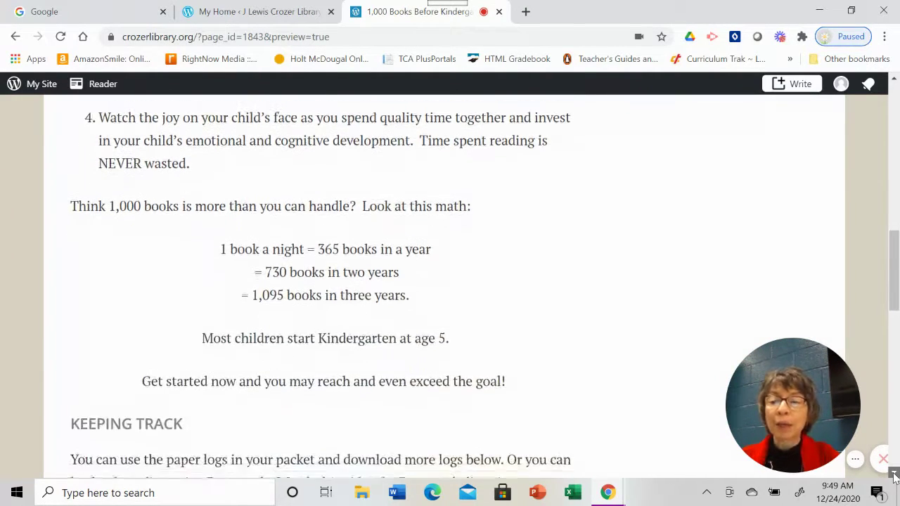
scroll(895, 476, down, 2)
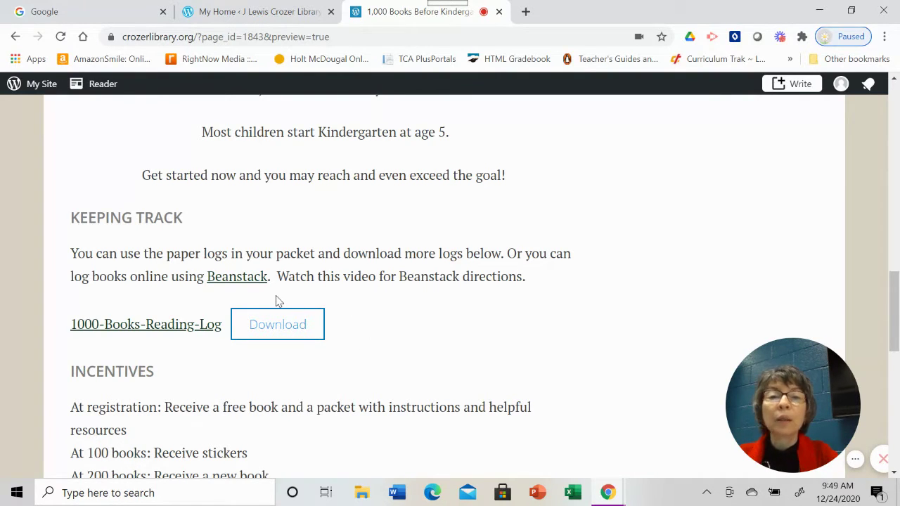
click(240, 282)
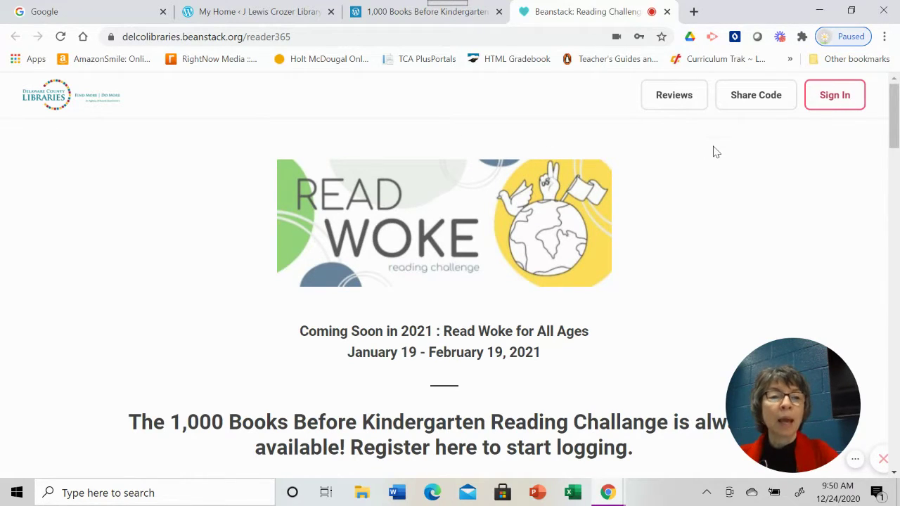
Go to the Beanstack sign-in page and choose to sign up for a free account
click(846, 96)
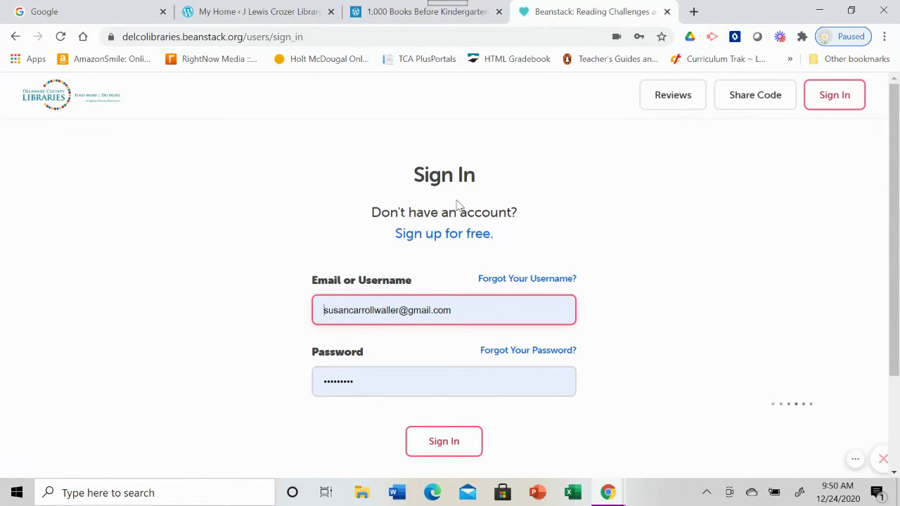
click(450, 243)
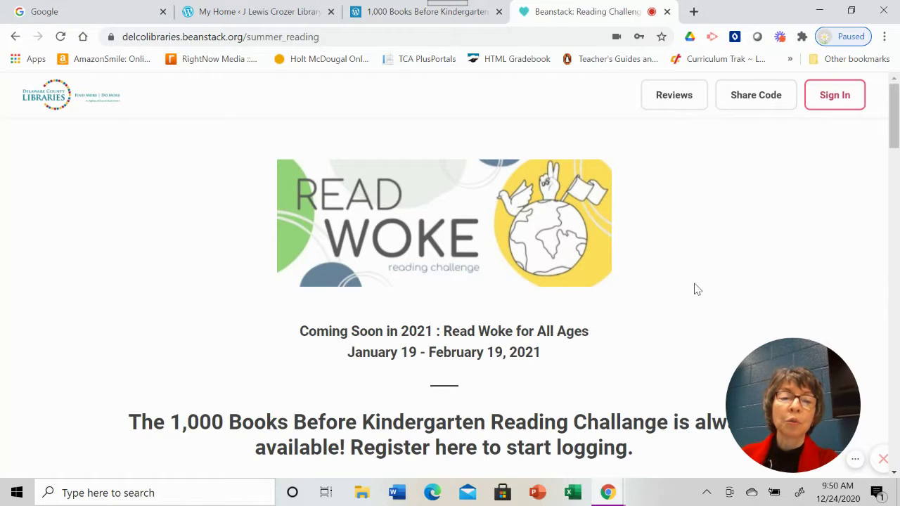
Start an individual or family registration, answer No to previous Beanstack use, and choose to register a child as an adult
scroll(696, 289, down, 2)
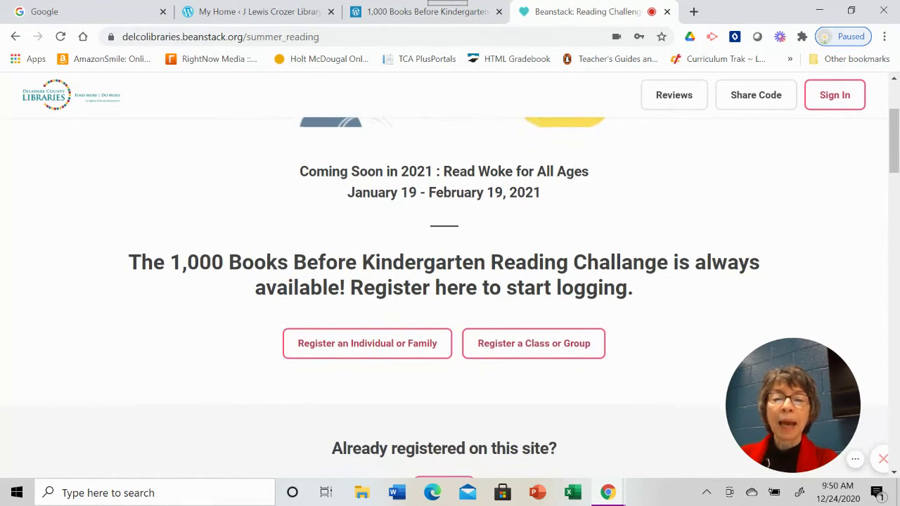
scroll(450, 282, down, 1)
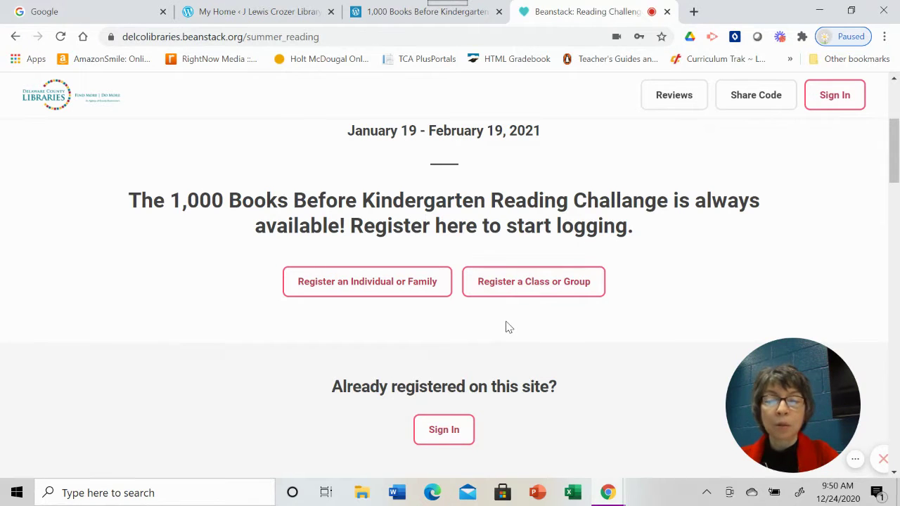
click(374, 288)
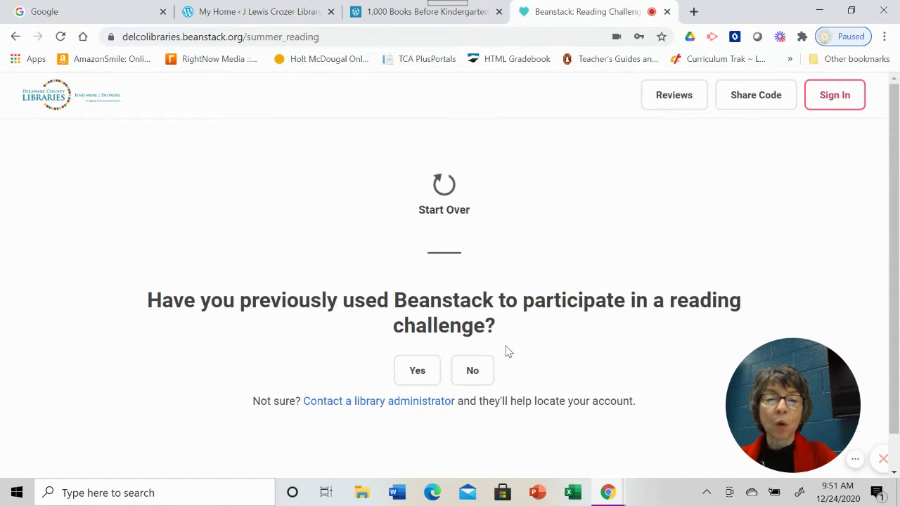
click(475, 379)
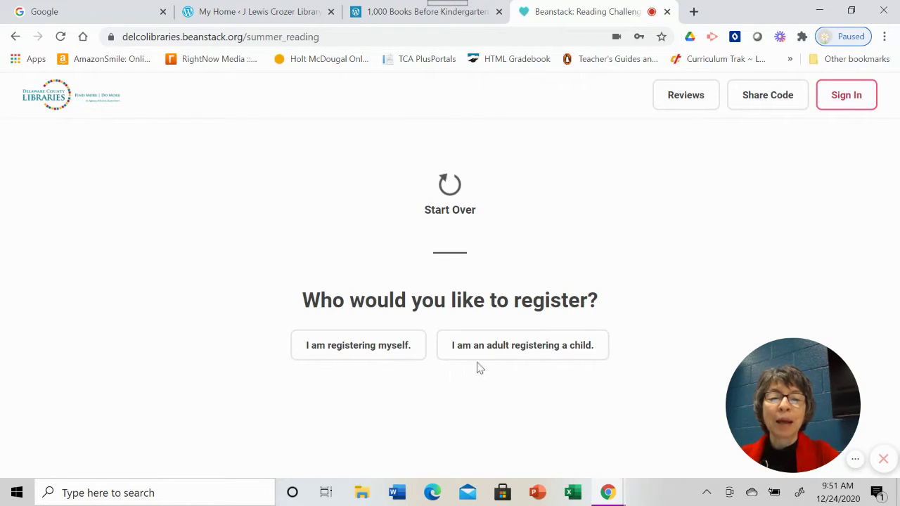
click(514, 349)
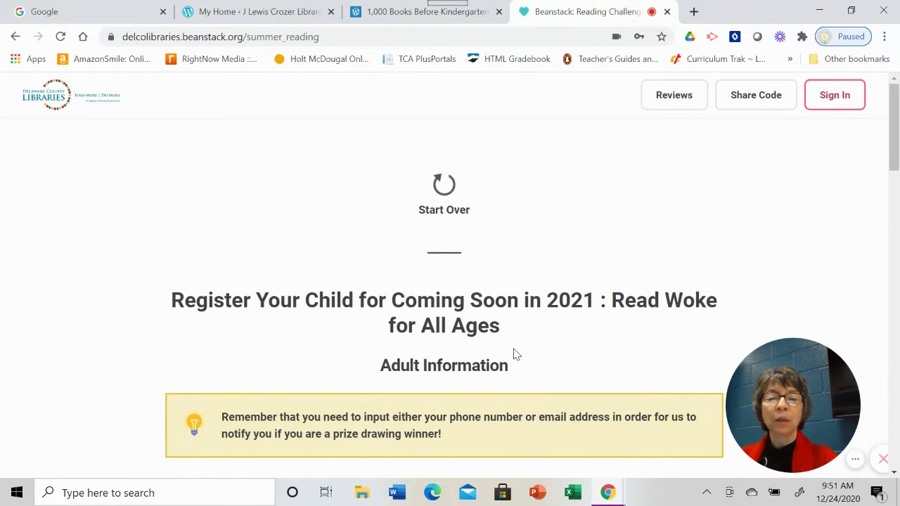
Review the Adult Information fields of the registration form, including the choices for the primary library, without filling them in
scroll(514, 354, down, 3)
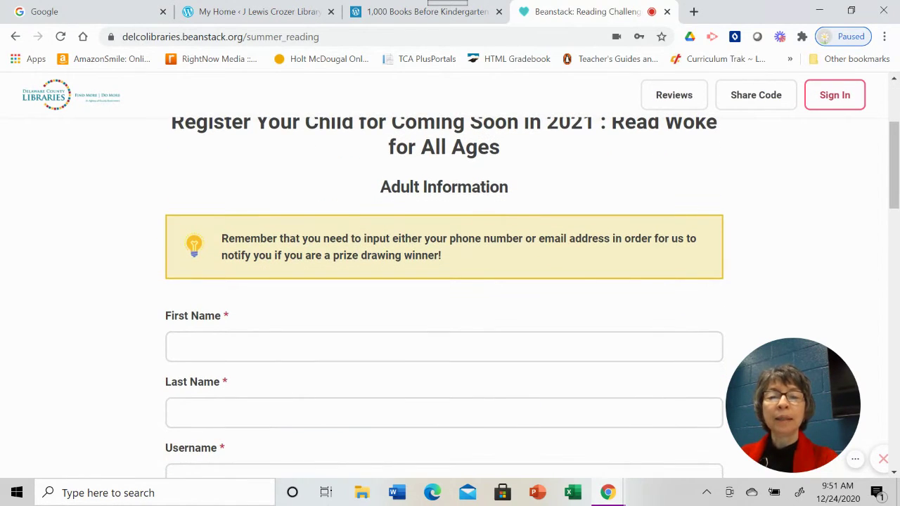
scroll(514, 353, down, 1)
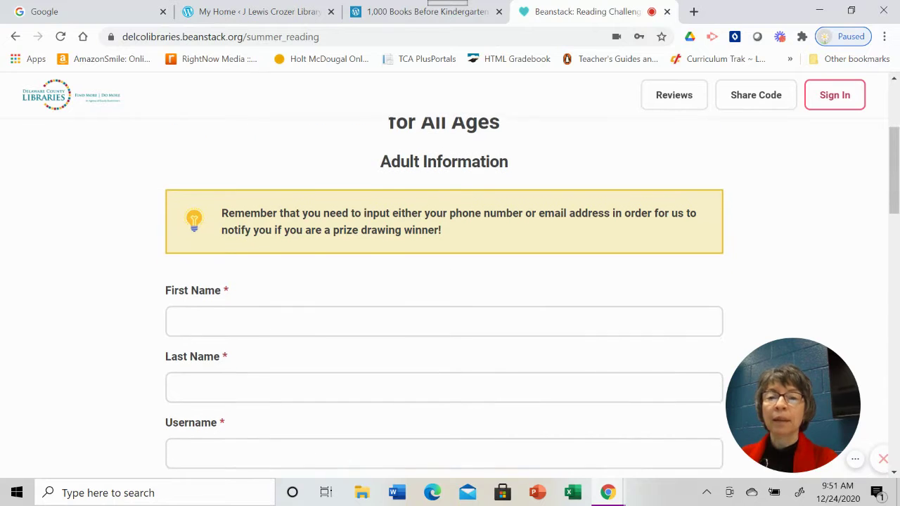
scroll(444, 295, down, 3)
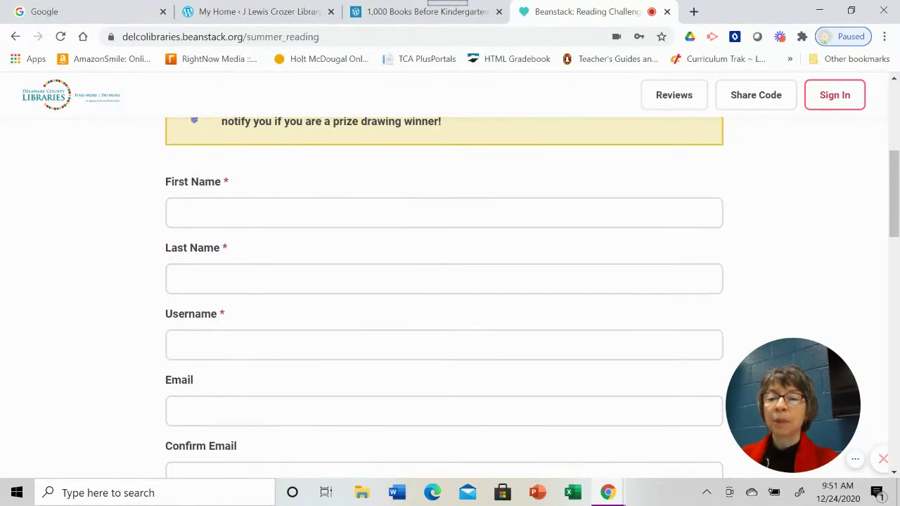
scroll(444, 295, up, 3)
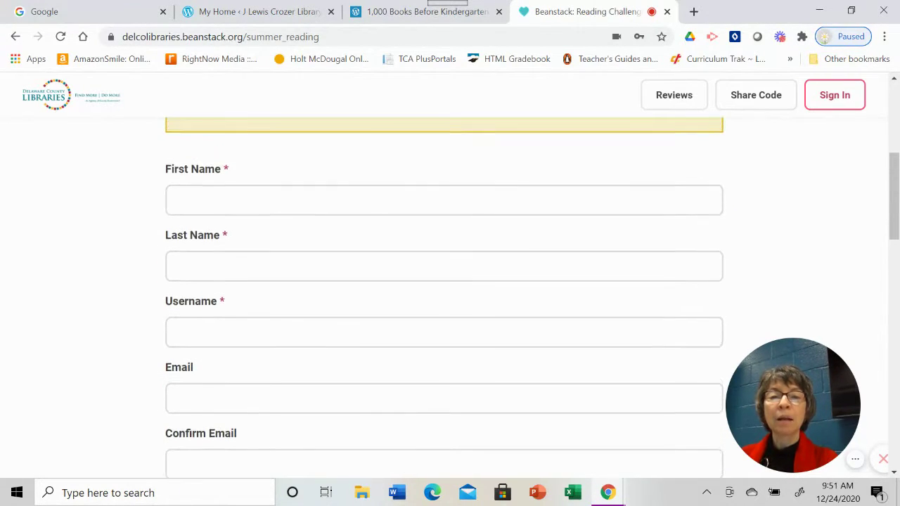
scroll(444, 295, down, 1)
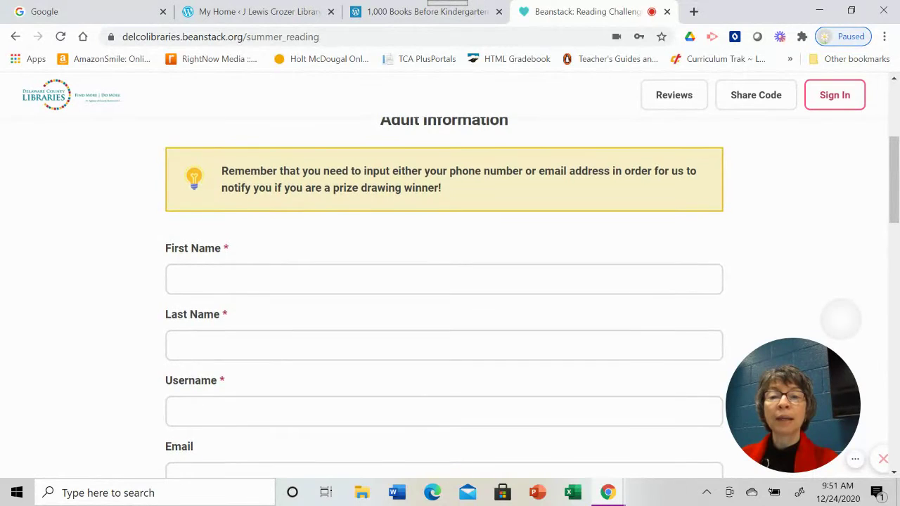
scroll(444, 295, down, 4)
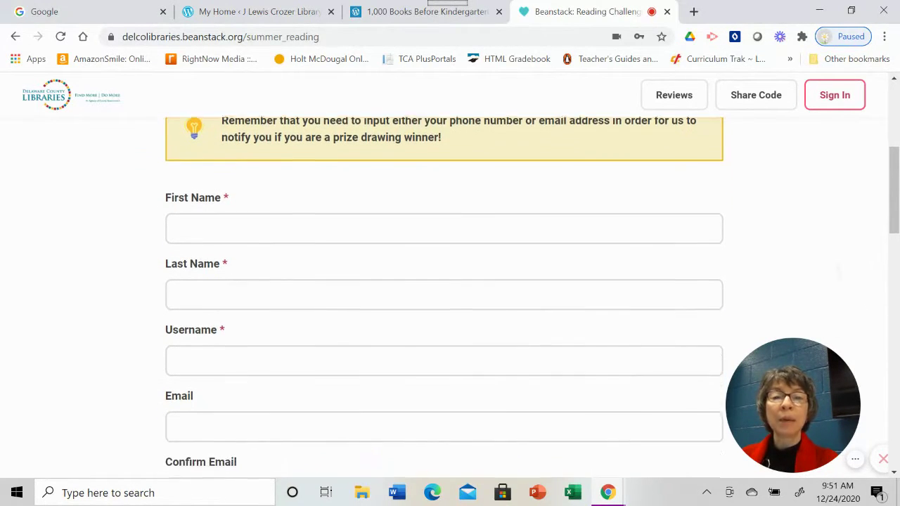
scroll(444, 295, down, 3)
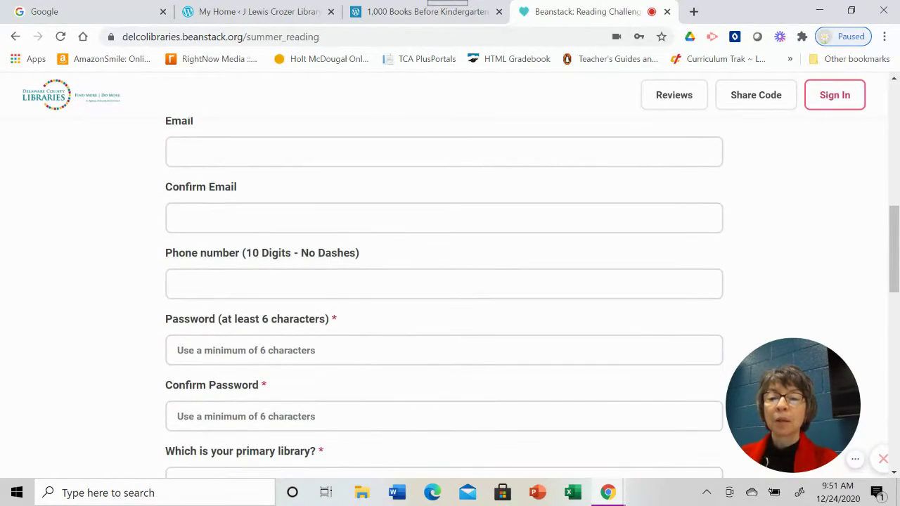
scroll(444, 295, down, 1)
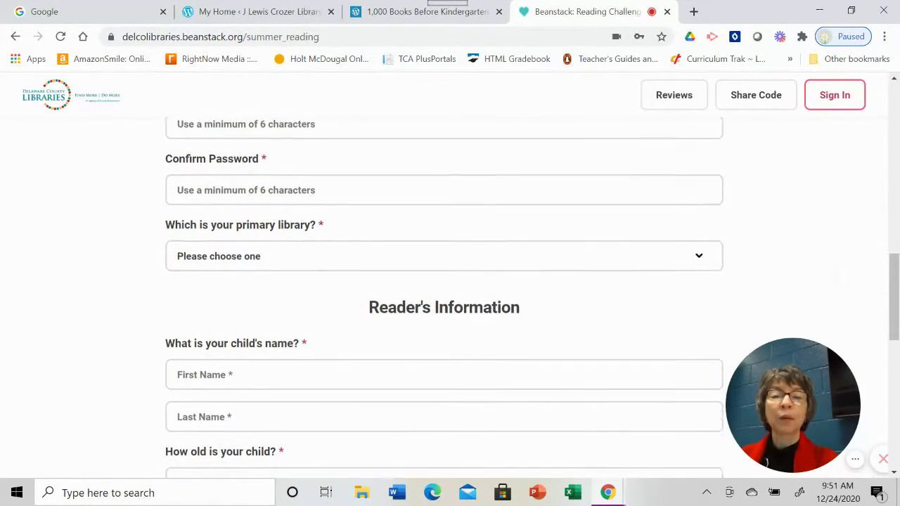
click(699, 244)
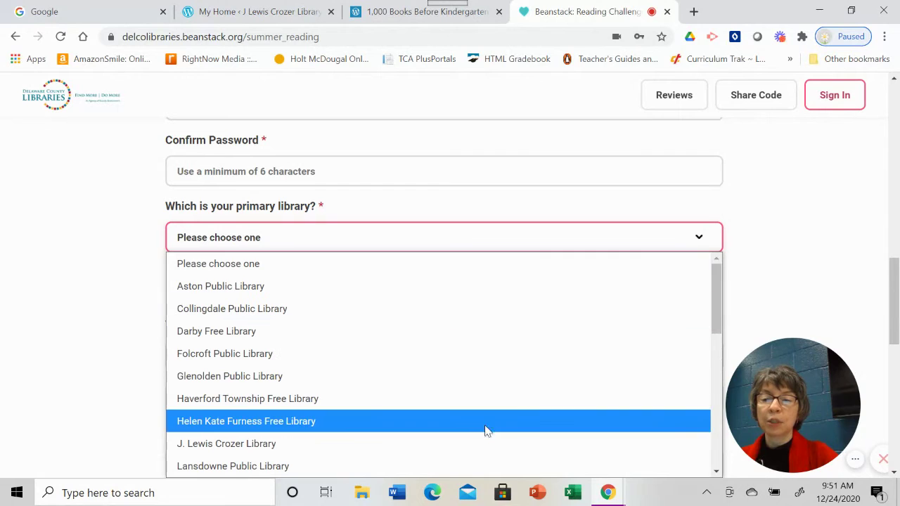
click(795, 215)
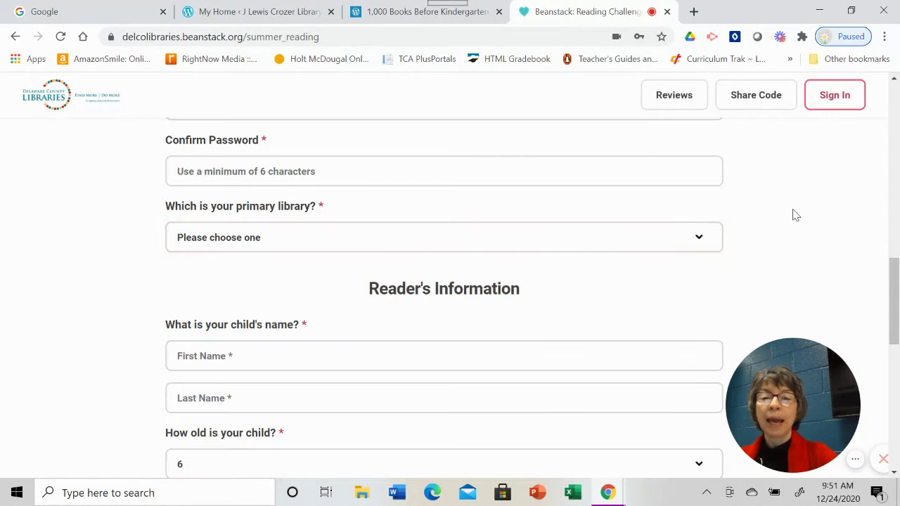
Review the Reader's Information questions about the child, the e-mail permission question and the weekly book recommendation option
scroll(795, 215, down, 1)
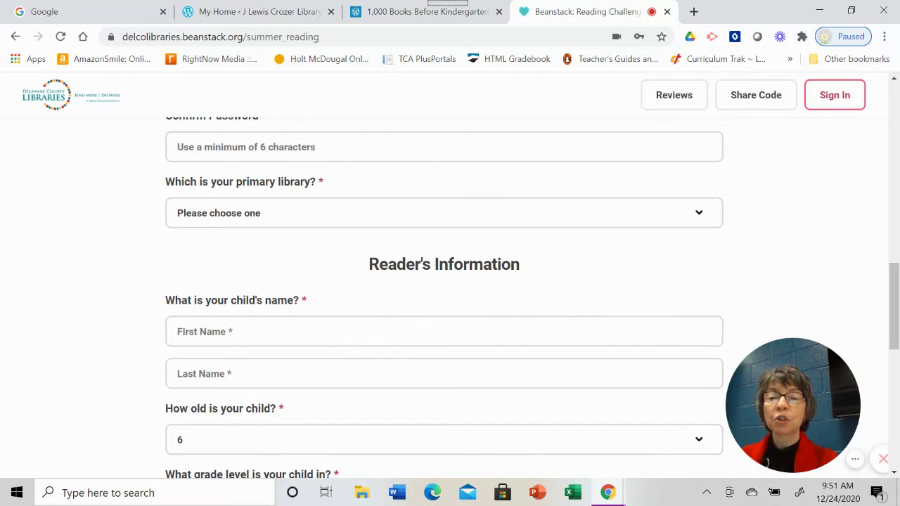
scroll(444, 302, down, 1)
scroll(445, 302, down, 1)
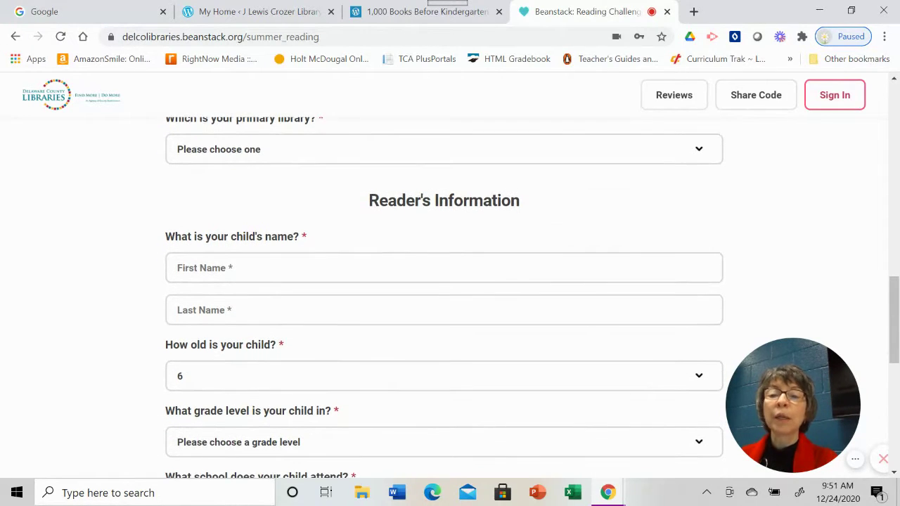
scroll(445, 302, down, 1)
scroll(445, 302, down, 2)
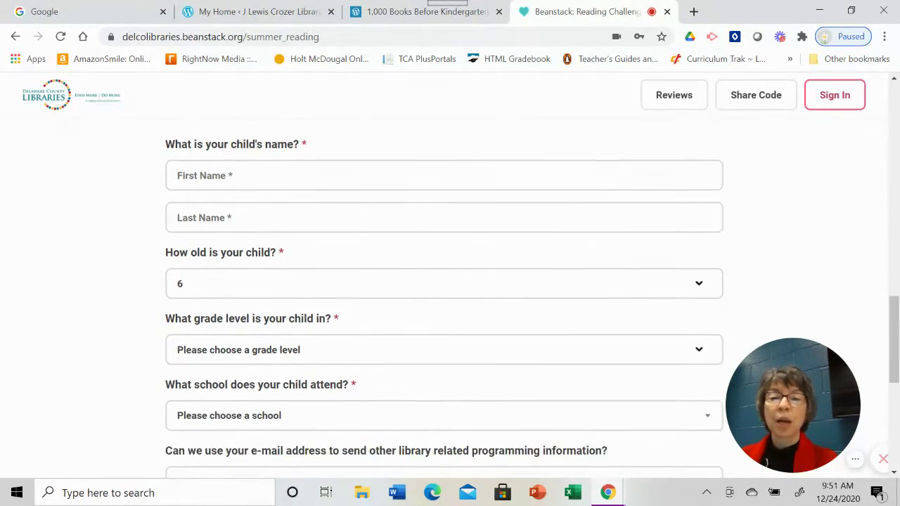
scroll(445, 302, down, 2)
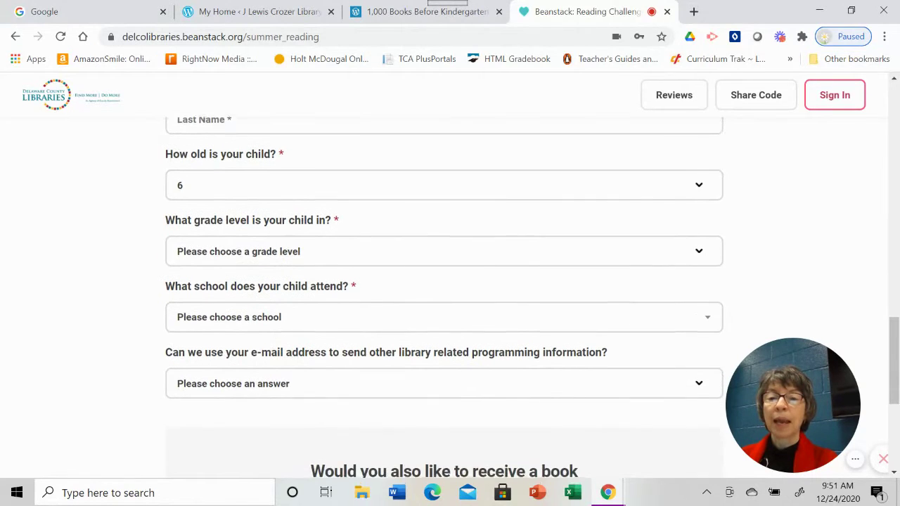
scroll(444, 302, down, 1)
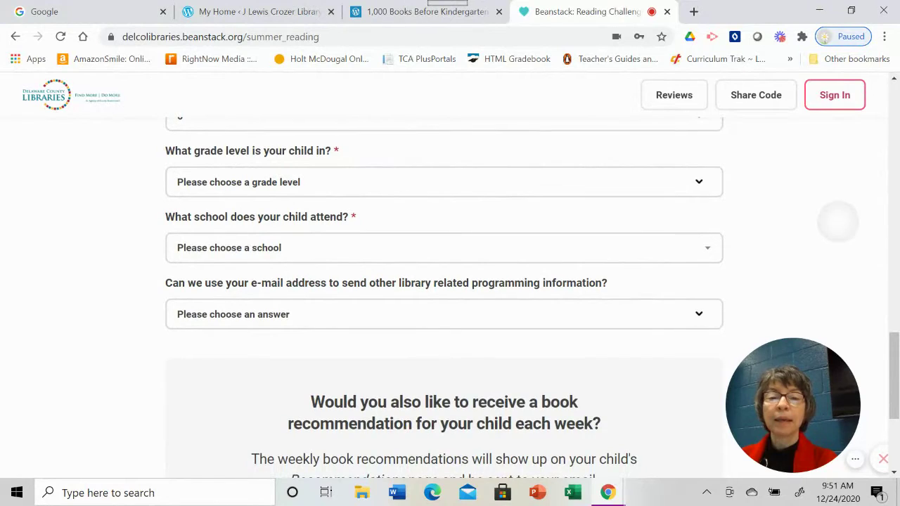
scroll(838, 221, down, 1)
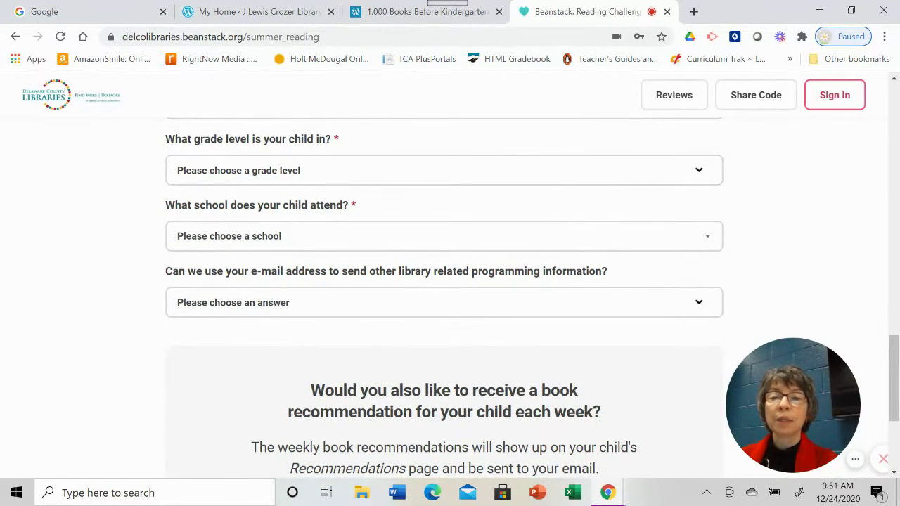
scroll(445, 295, down, 2)
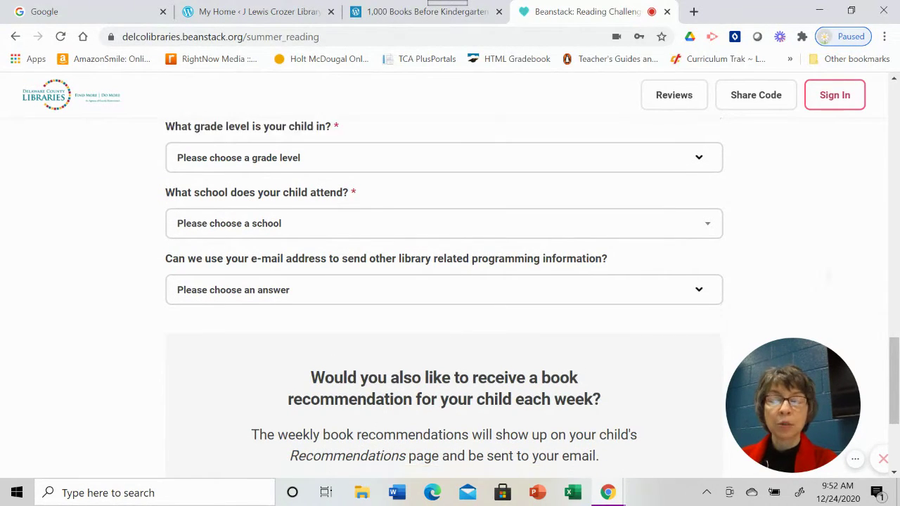
scroll(445, 295, down, 1)
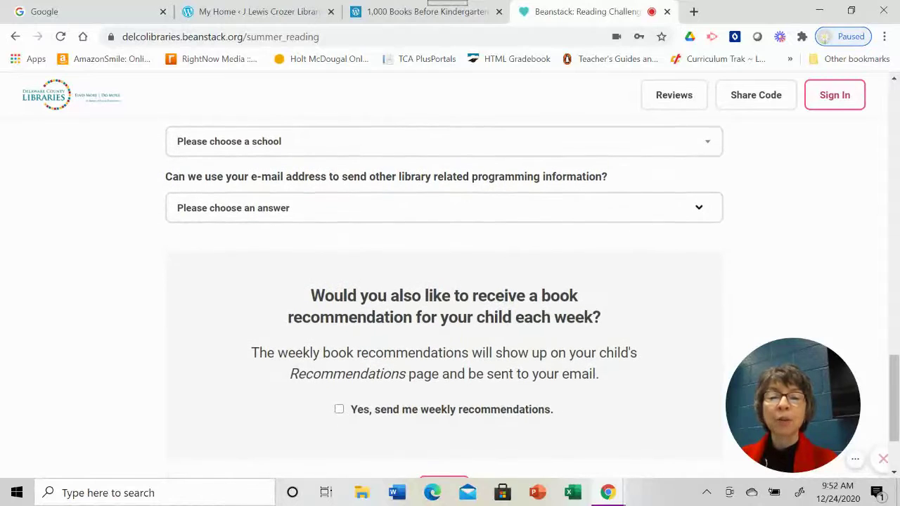
scroll(444, 295, down, 1)
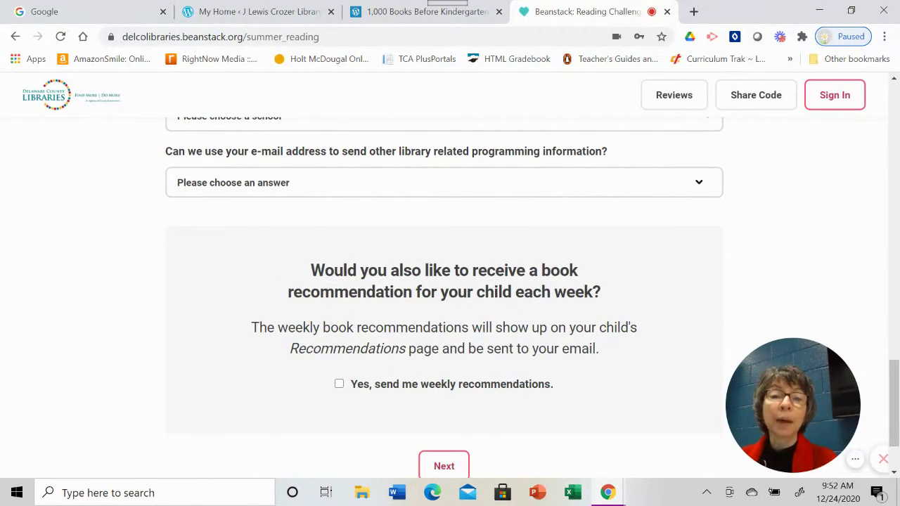
scroll(444, 289, down, 1)
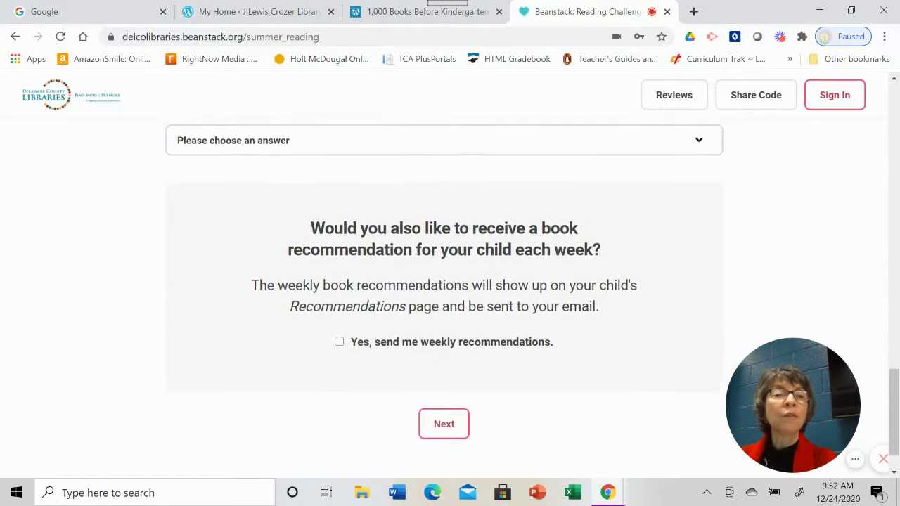
scroll(445, 289, up, 2)
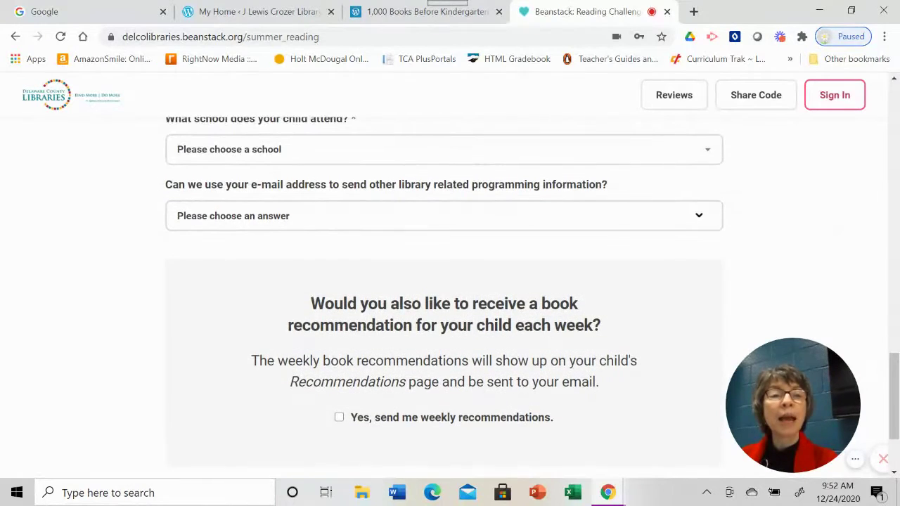
Leave the registration form and sign in to the existing Beanstack account with the saved credentials
scroll(445, 289, up, 15)
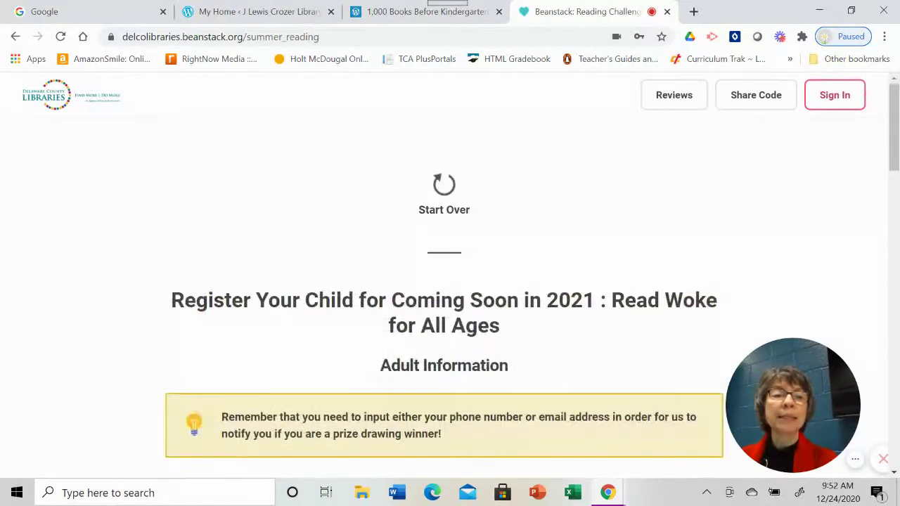
click(836, 97)
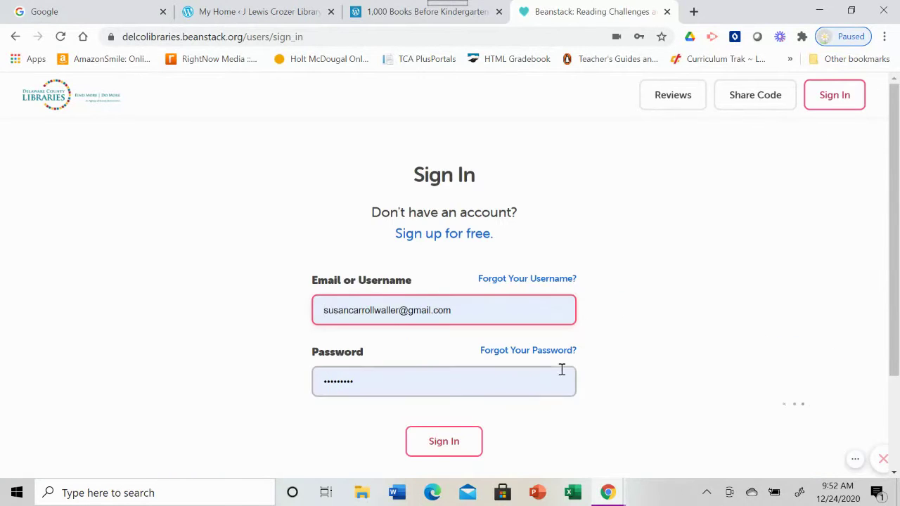
click(458, 447)
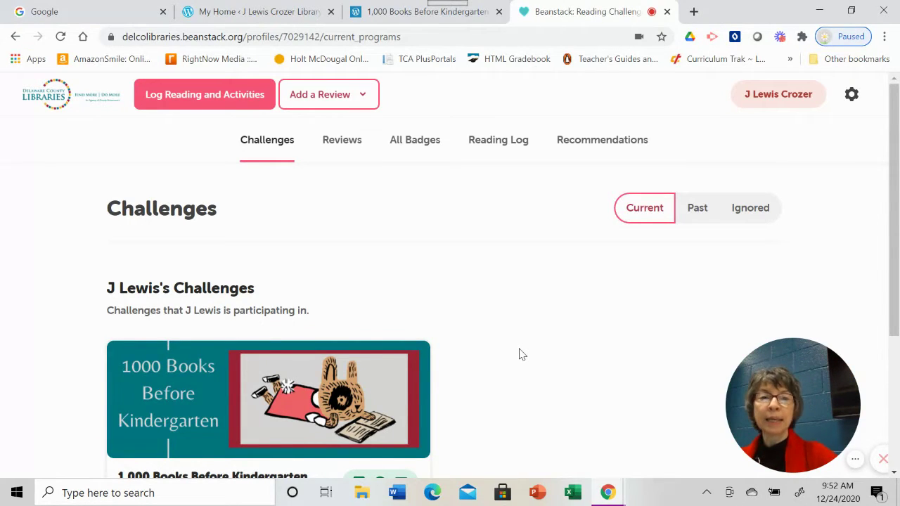
Check the reader profiles on the account and view the current challenges of the active reader
click(780, 99)
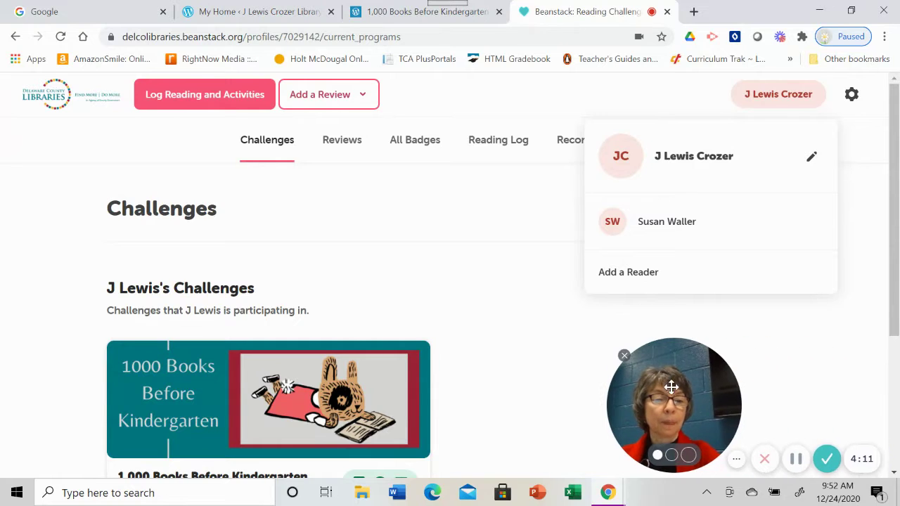
click(743, 428)
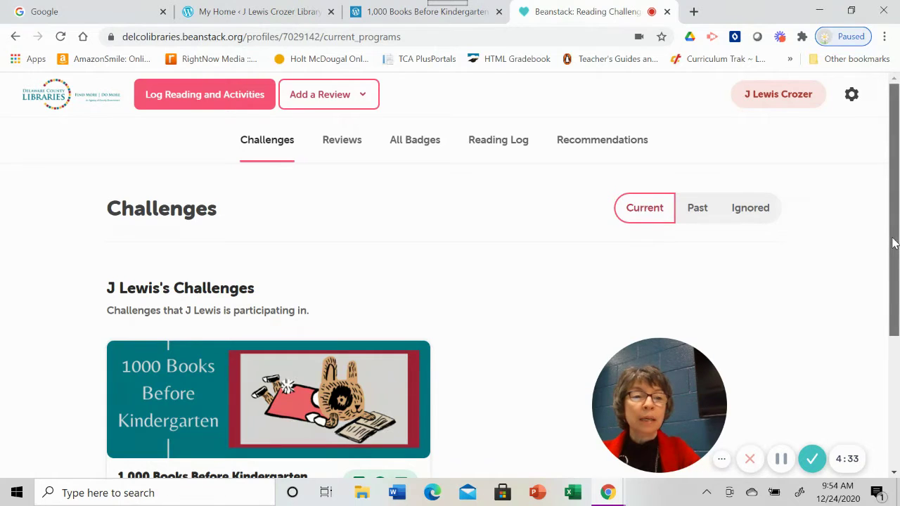
drag(899, 240, 891, 355)
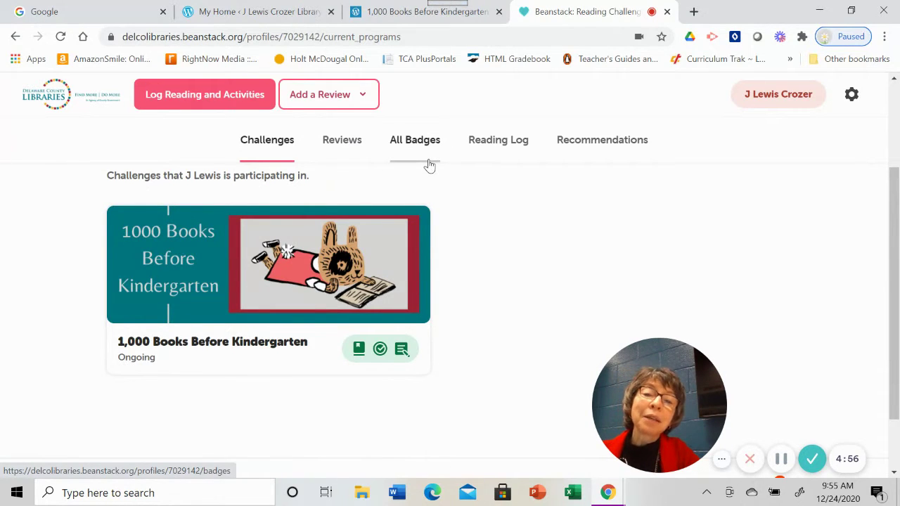
Open the reader's Reading Log and review the completion totals and the titles logged so far
click(506, 149)
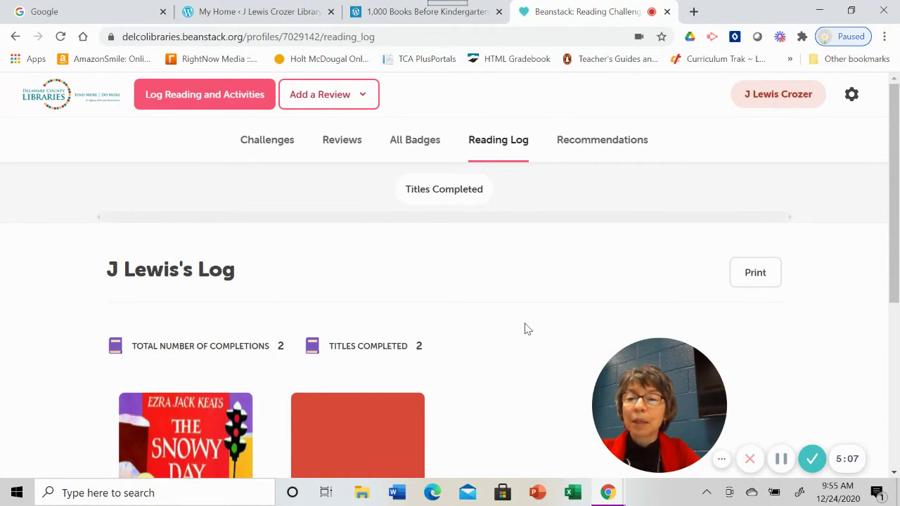
scroll(527, 329, down, 2)
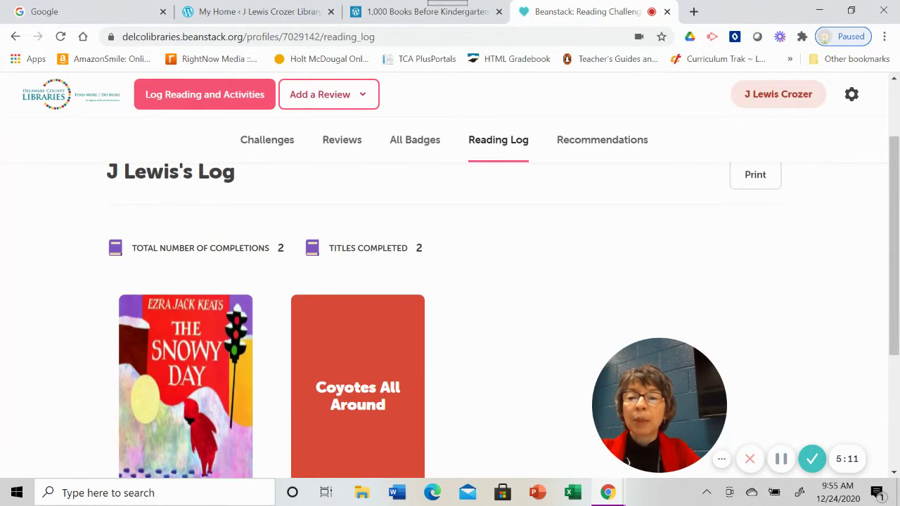
scroll(451, 319, down, 1)
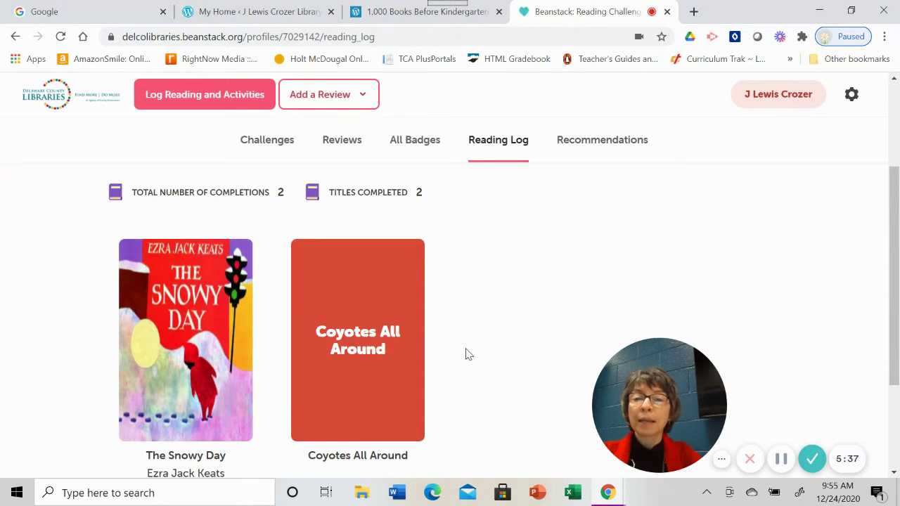
scroll(469, 354, down, 3)
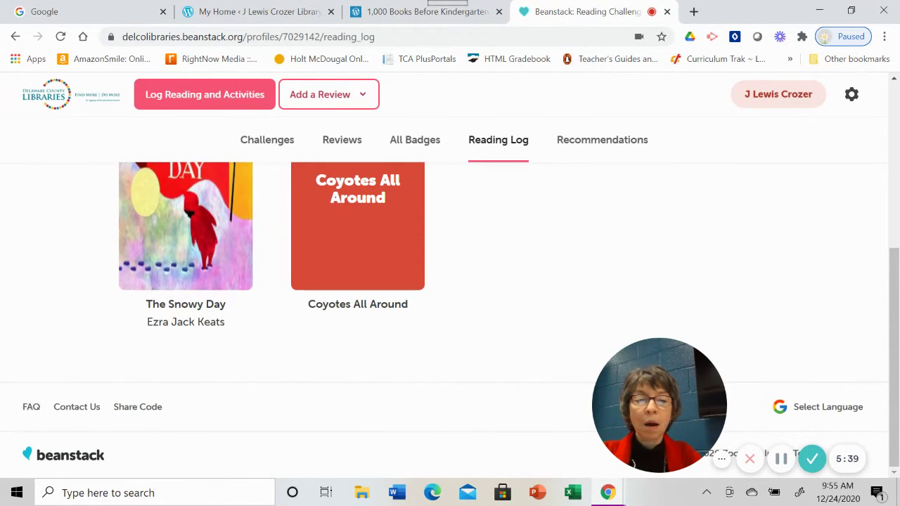
scroll(450, 320, up, 4)
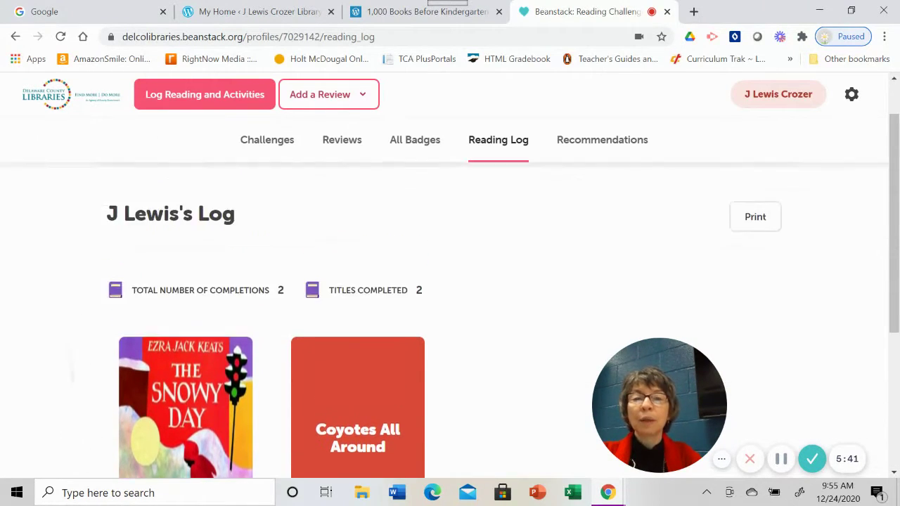
scroll(450, 320, up, 1)
scroll(450, 320, down, 3)
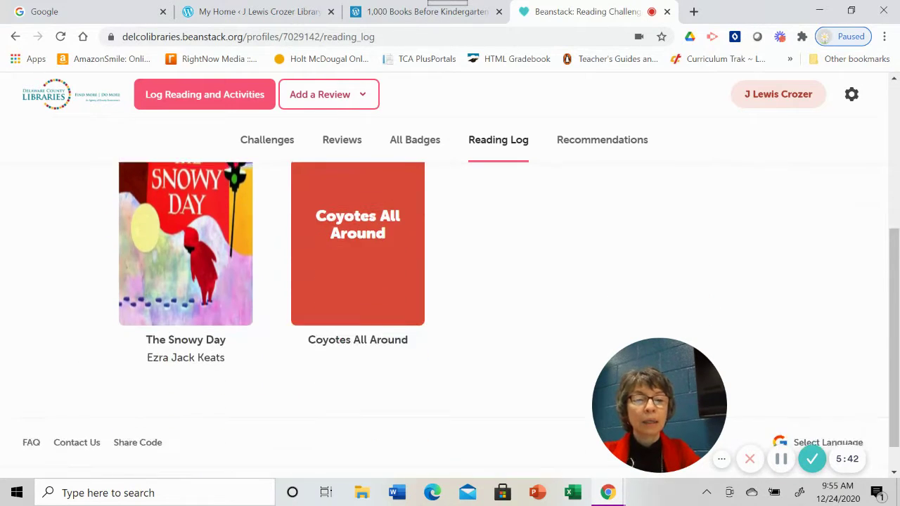
scroll(450, 320, up, 3)
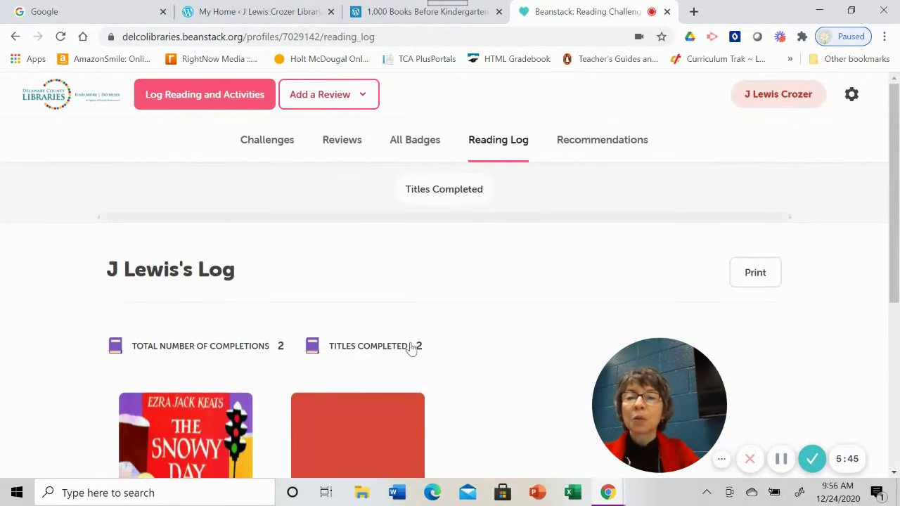
Start a new reading log entry, check the profile choices, and choose to log books for the current reader
click(193, 102)
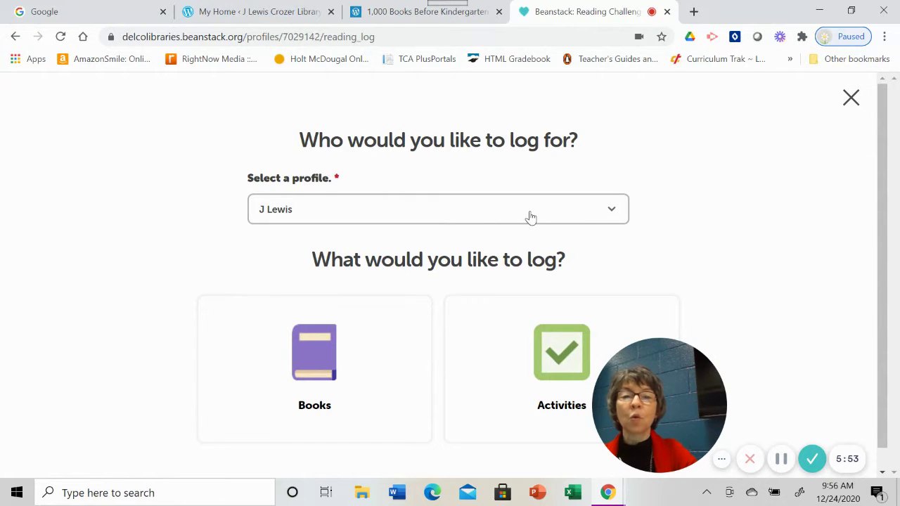
click(615, 214)
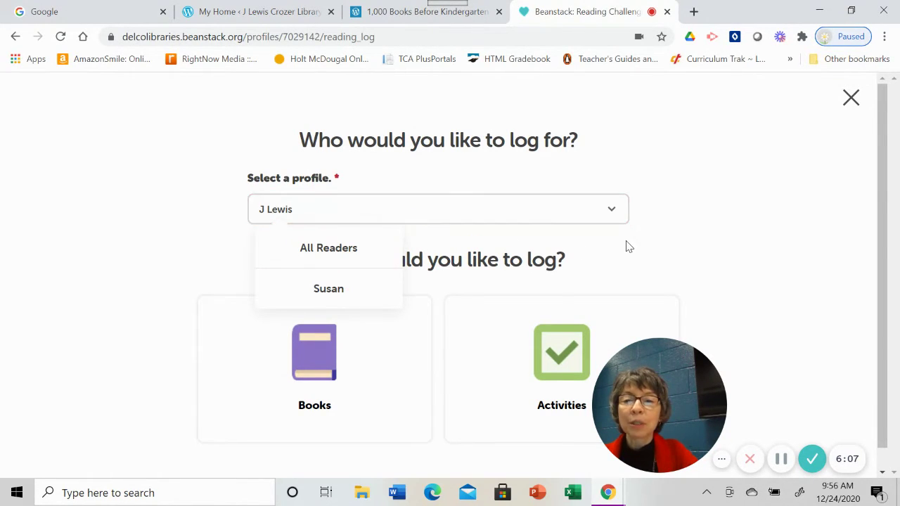
scroll(633, 249, down, 1)
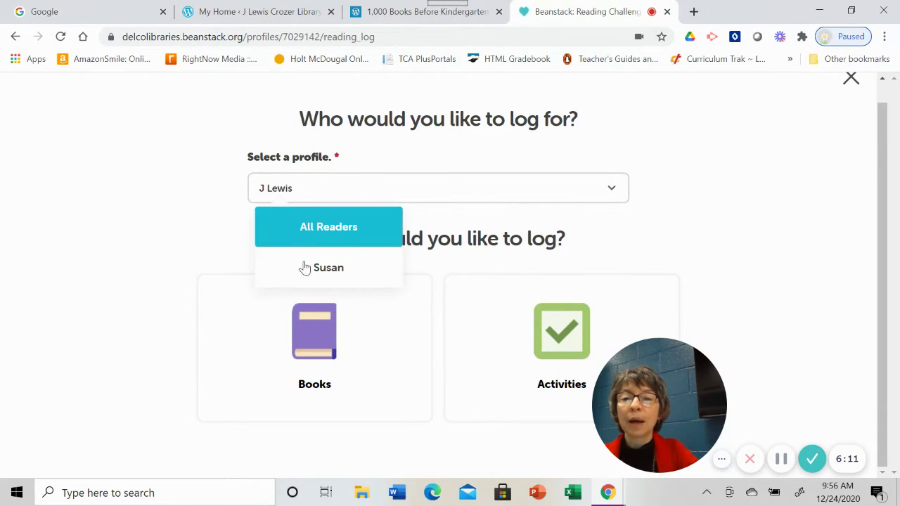
click(298, 338)
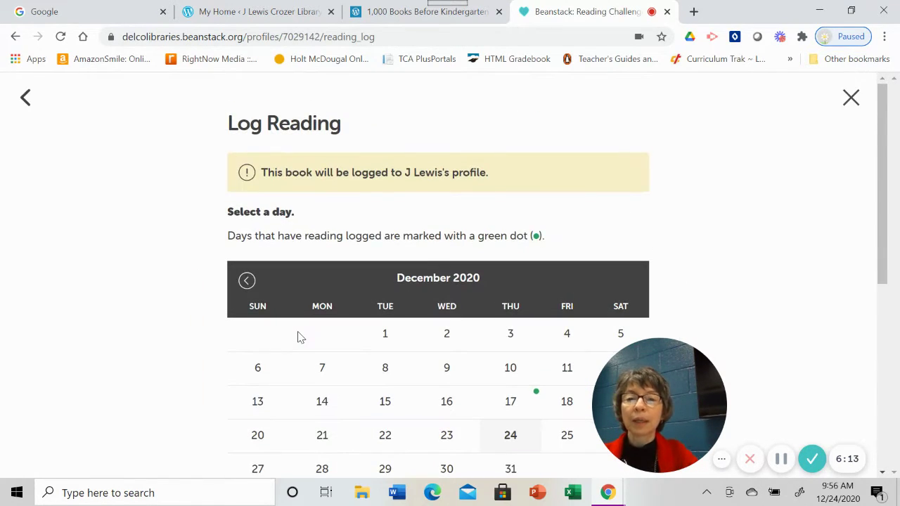
Review the December 2020 calendar and try 4 as the number of books read on December 24
scroll(298, 338, down, 2)
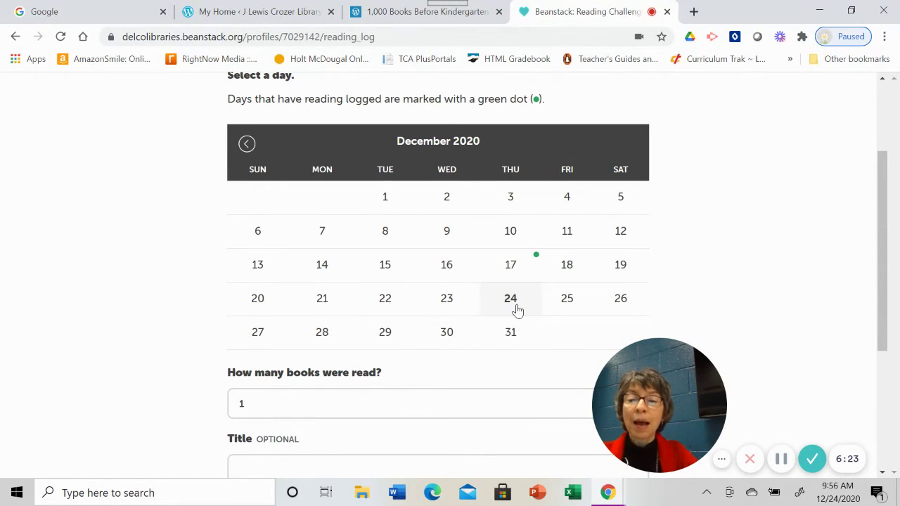
scroll(518, 310, down, 3)
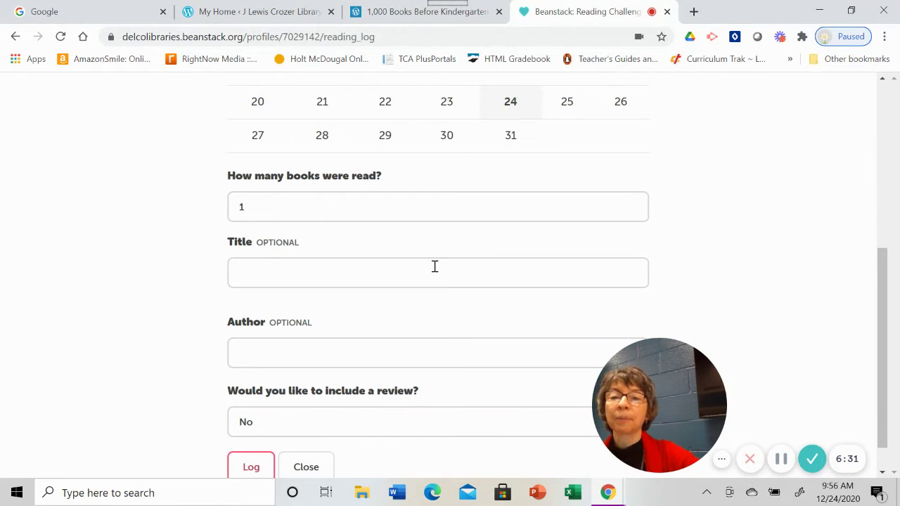
click(261, 207)
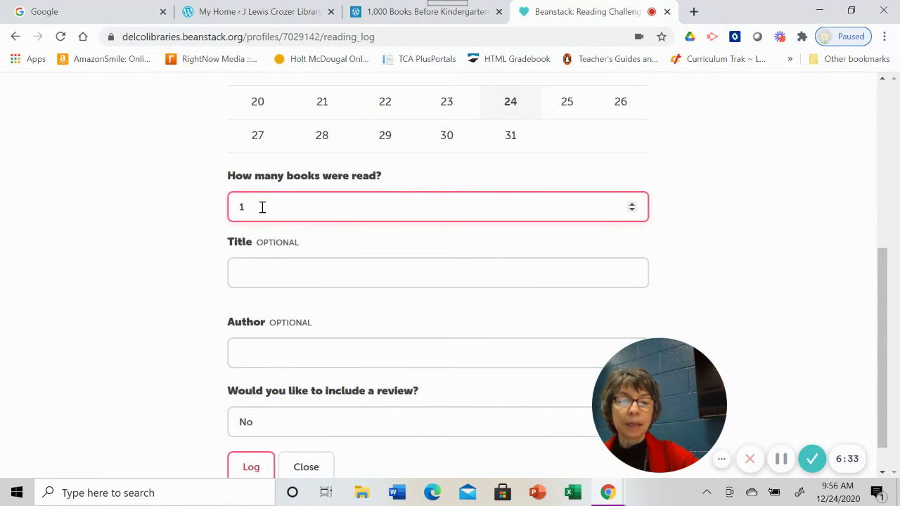
text(4)
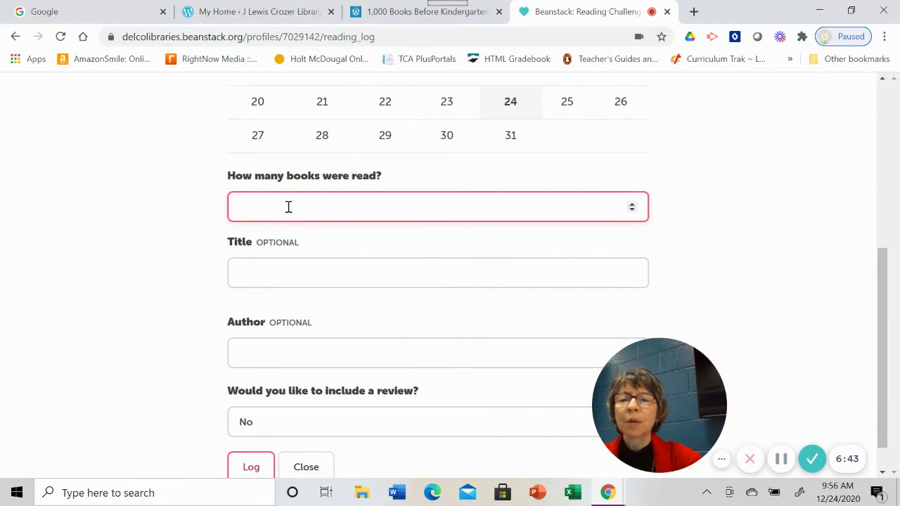
Log 1 book titled "Waiting for Wings" by Lois Ehlert from the title suggestions, without a review
click(258, 279)
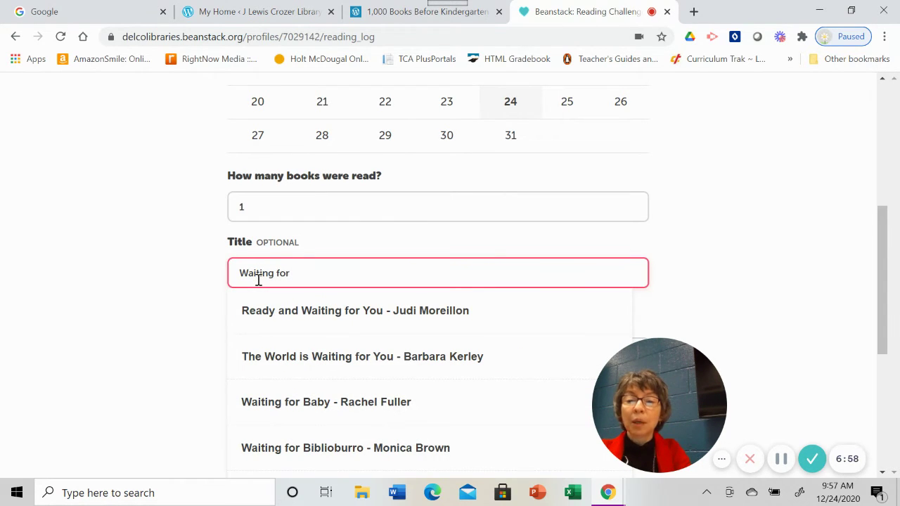
text(Wing)
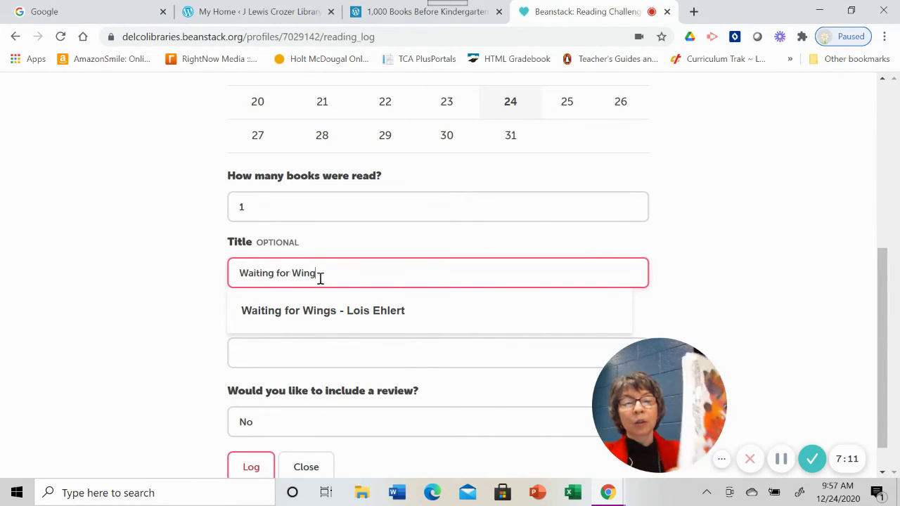
click(323, 316)
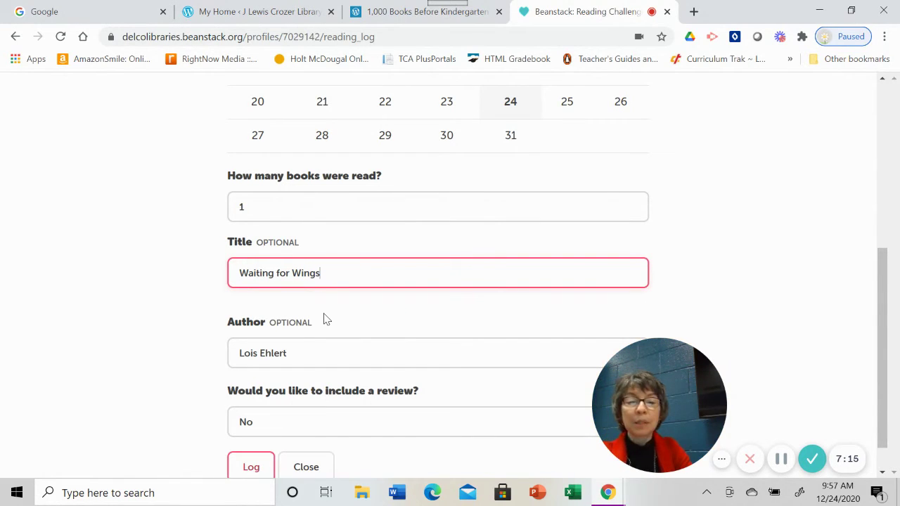
scroll(325, 320, down, 1)
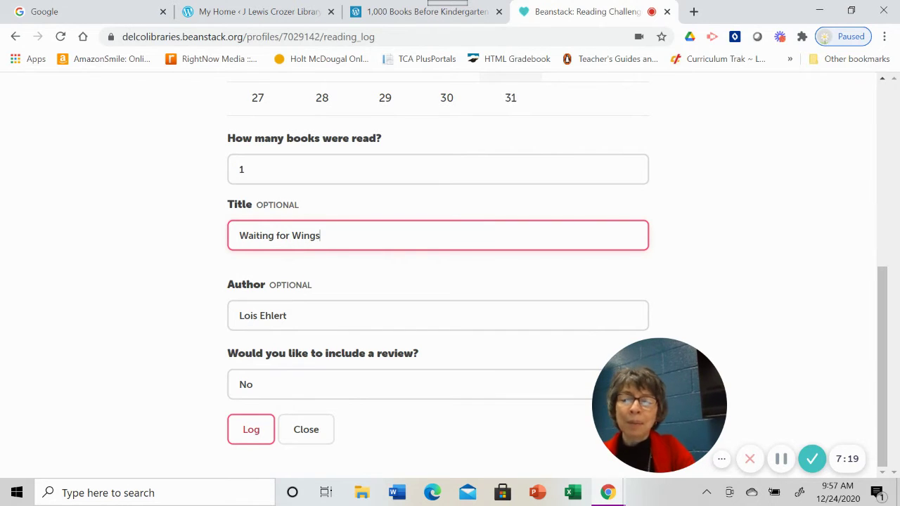
click(251, 432)
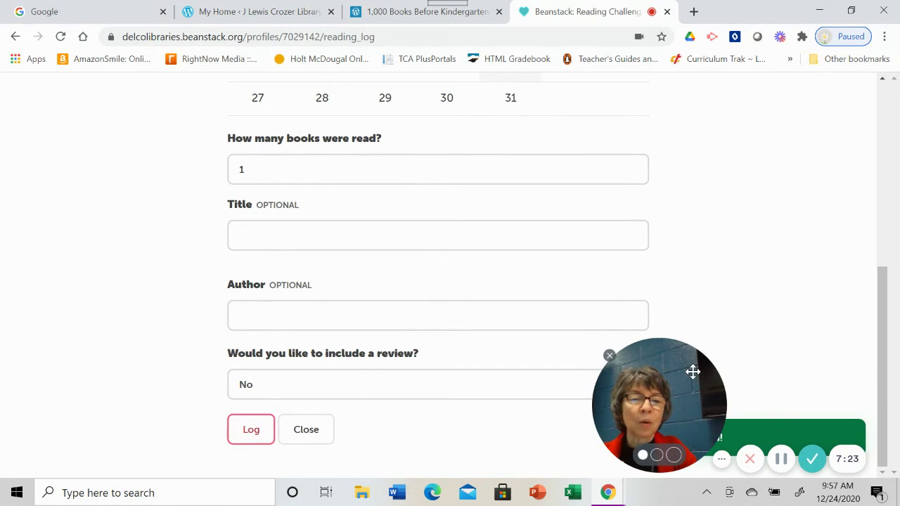
Log a second book titled "Once Upon a winter day" with Liza Woodruff as author, without a review
drag(694, 372, 810, 133)
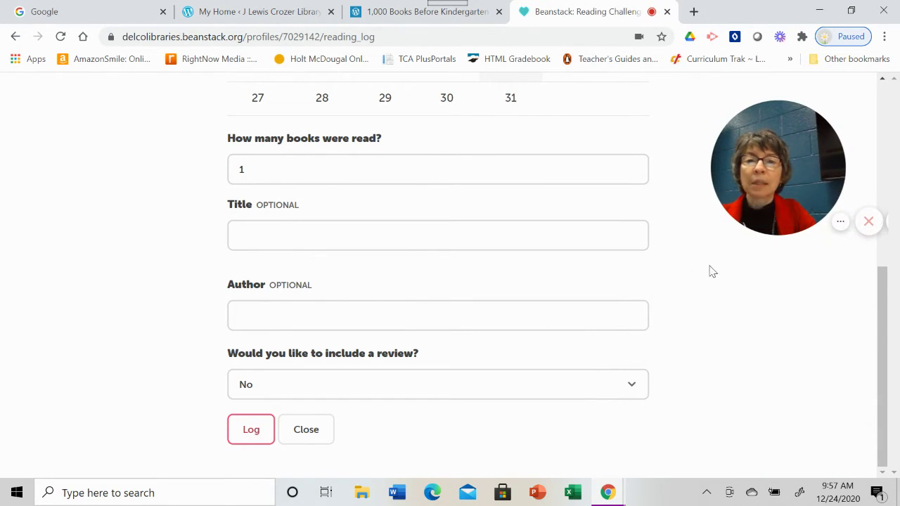
scroll(715, 296, up, 1)
scroll(137, 302, down, 1)
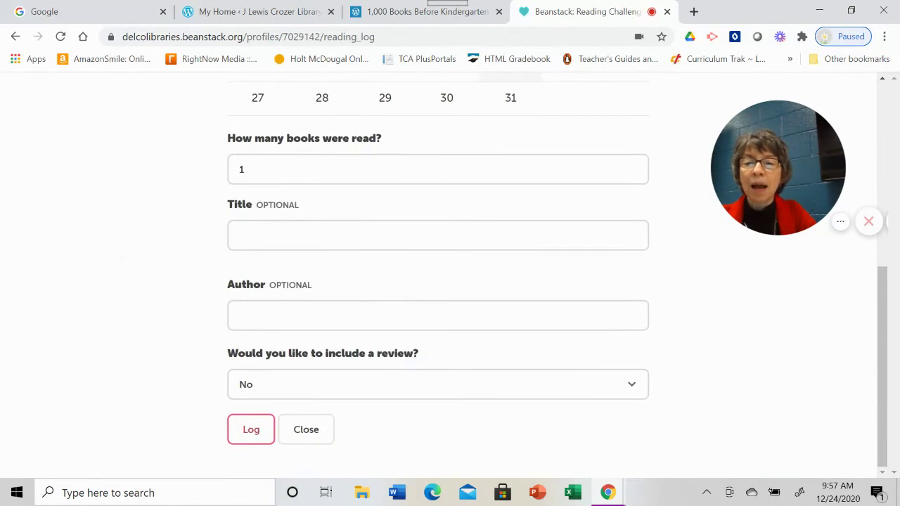
scroll(137, 292, up, 1)
scroll(138, 292, up, 1)
scroll(345, 284, down, 1)
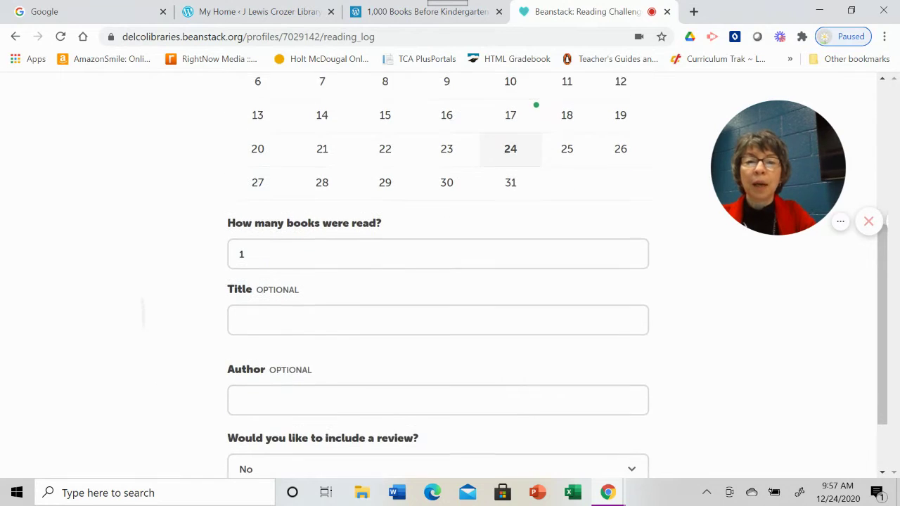
click(292, 313)
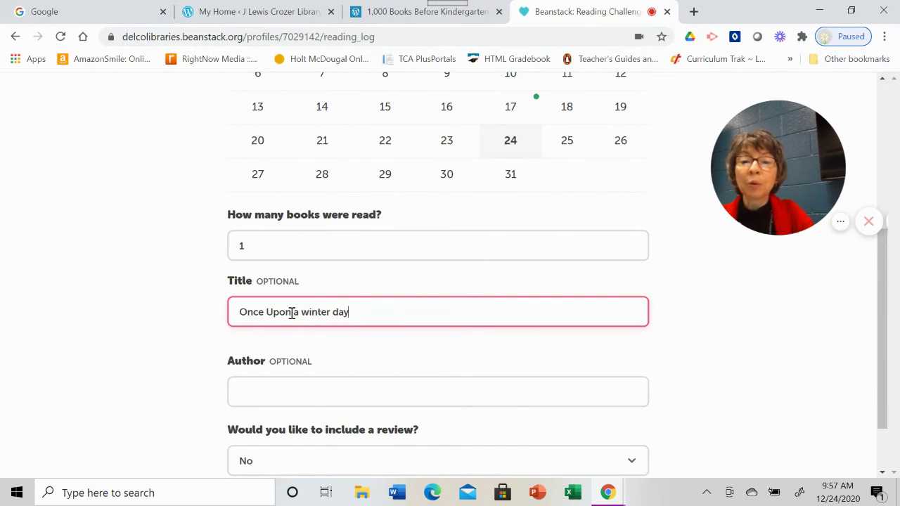
click(298, 388)
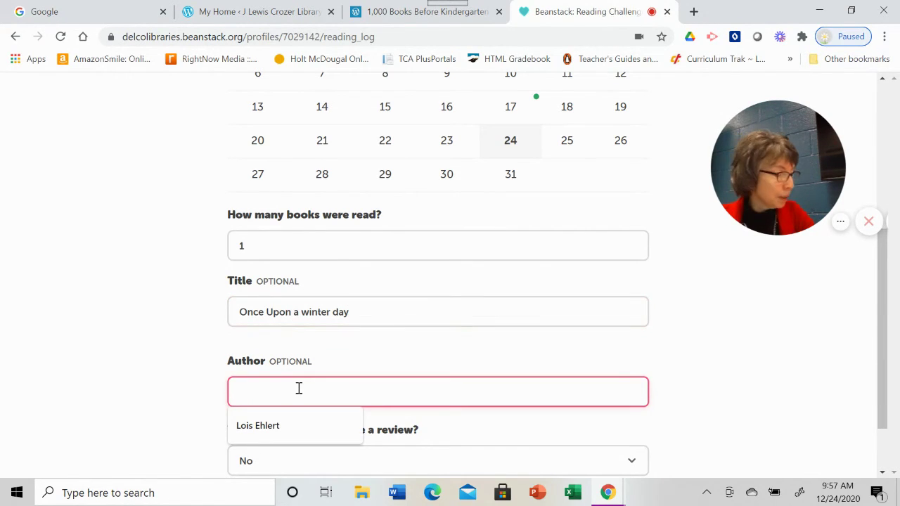
text(Liza Woodruff)
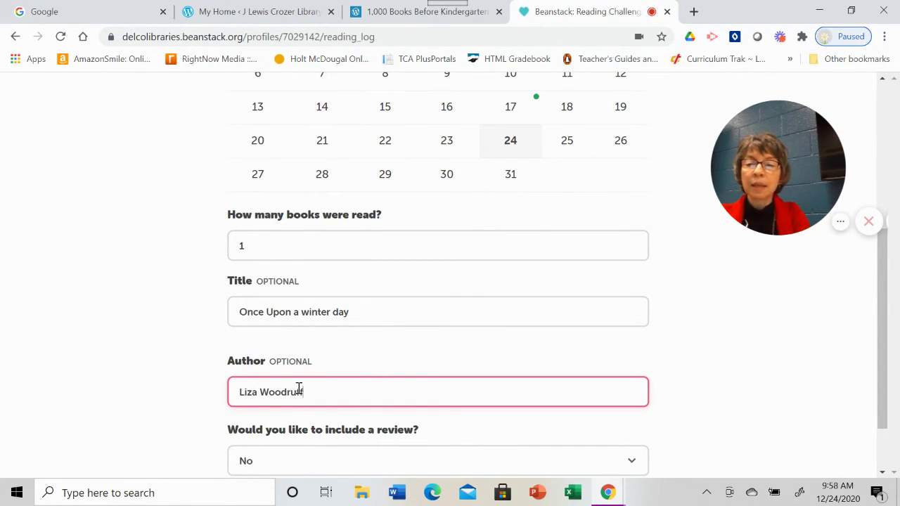
scroll(299, 388, down, 2)
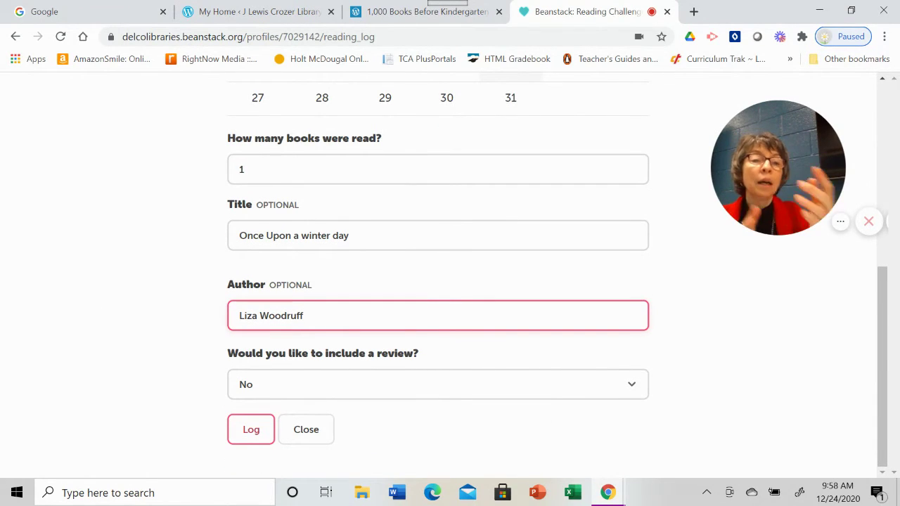
click(246, 445)
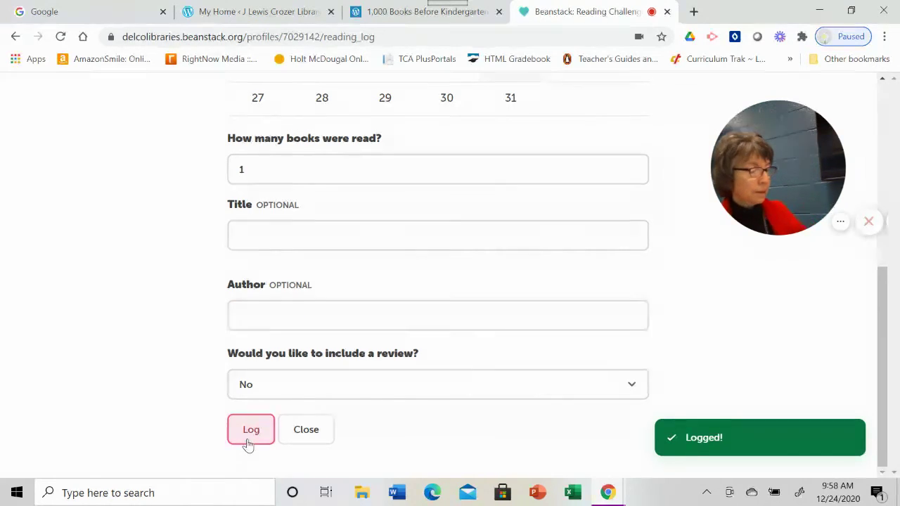
Log a third book, choosing "Firebird" by Misty Copeland from the title suggestions, without a review
click(287, 233)
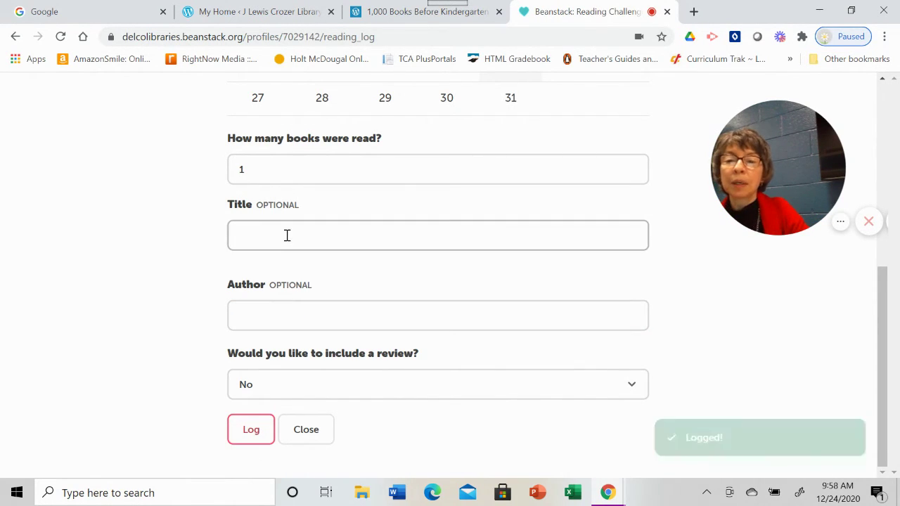
text(Firebi)
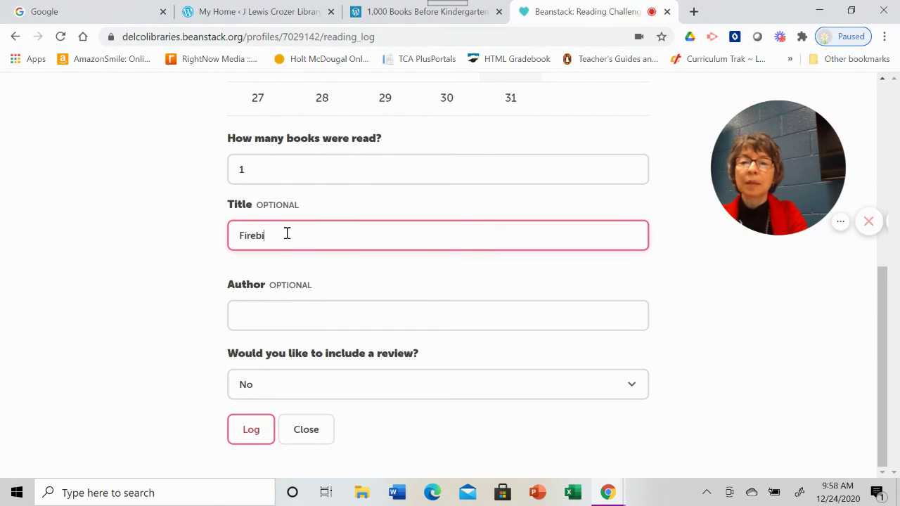
text(rd)
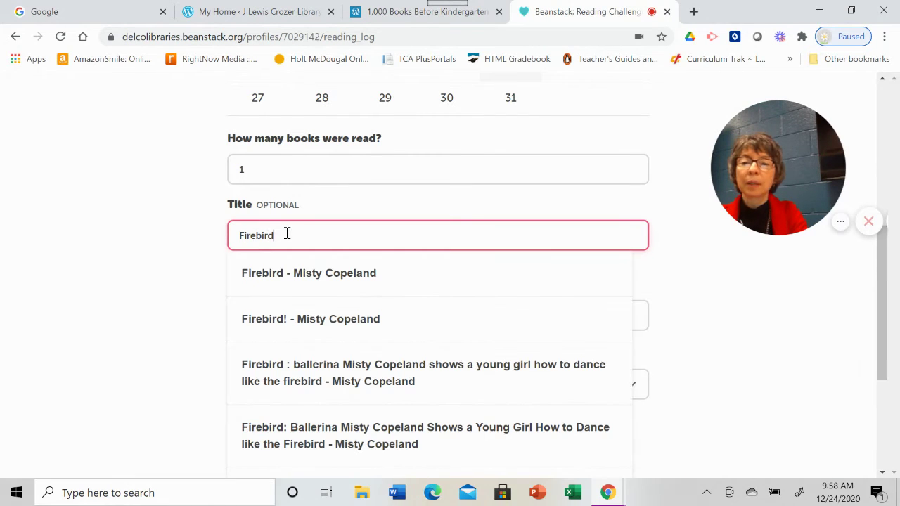
click(299, 274)
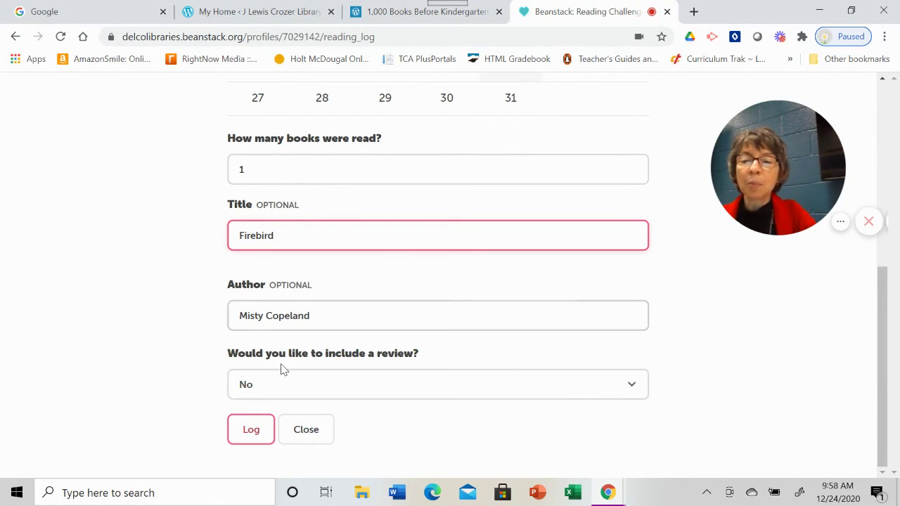
click(254, 431)
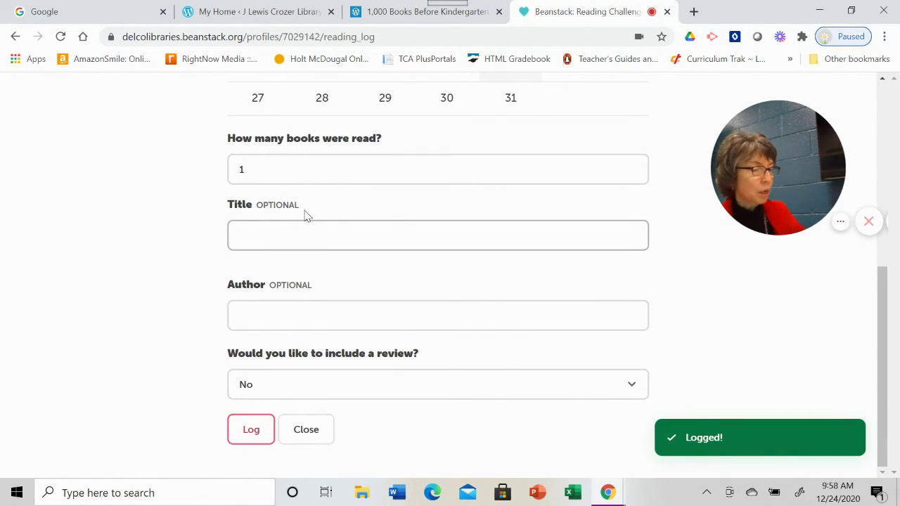
Log a fourth book, choosing "Half a Moon and One Whole Star" by Crescent Dragonwagon from the title suggestions, without a review
click(287, 242)
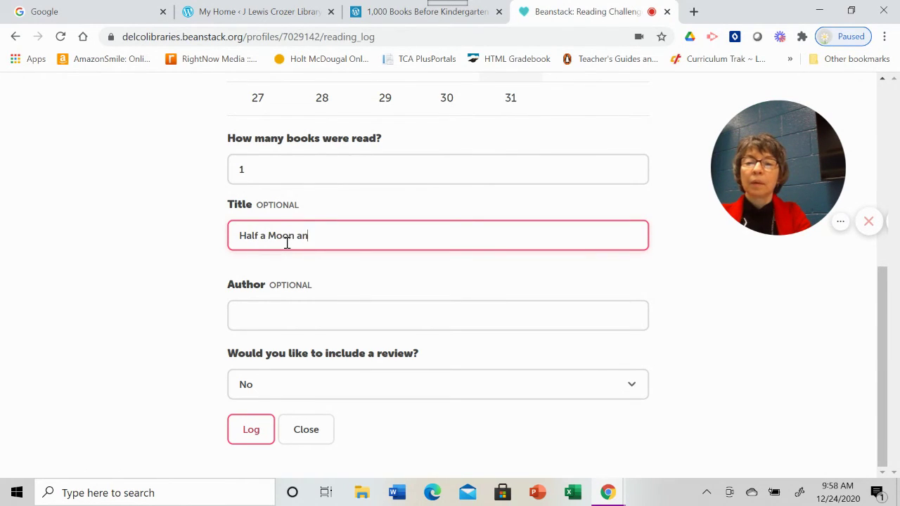
text(Half a Moon and One W)
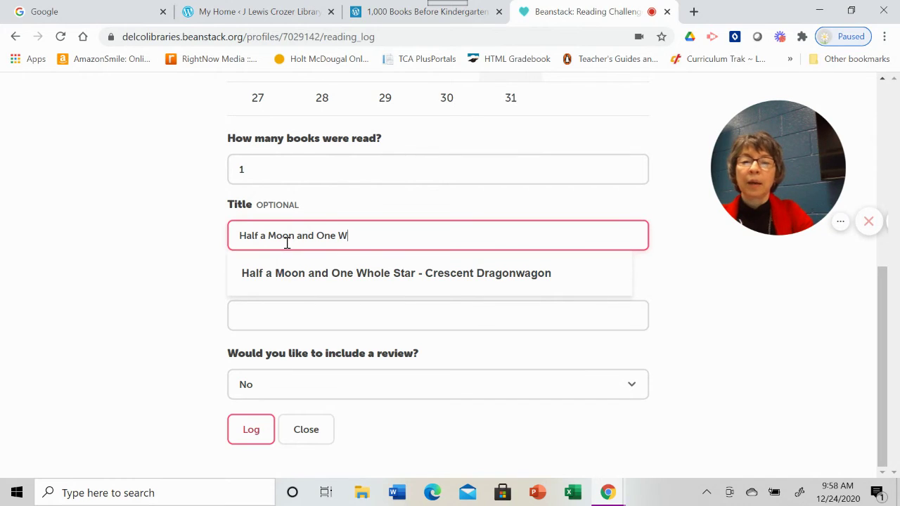
click(334, 278)
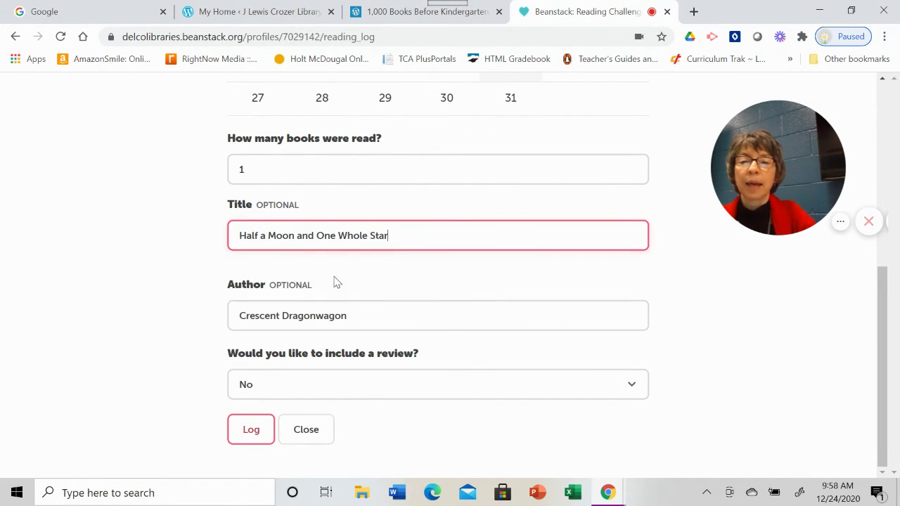
click(255, 434)
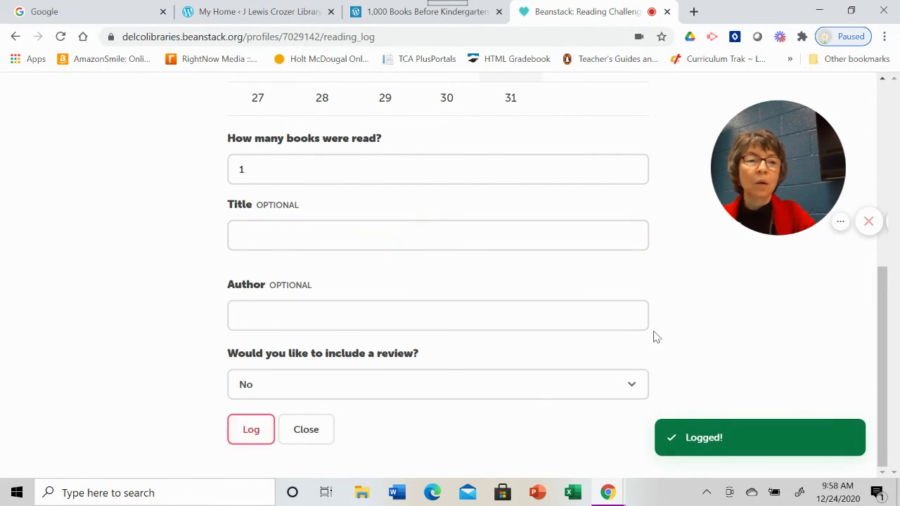
Close the reading entry form and review the completed titles in the reader's log
scroll(725, 328, up, 3)
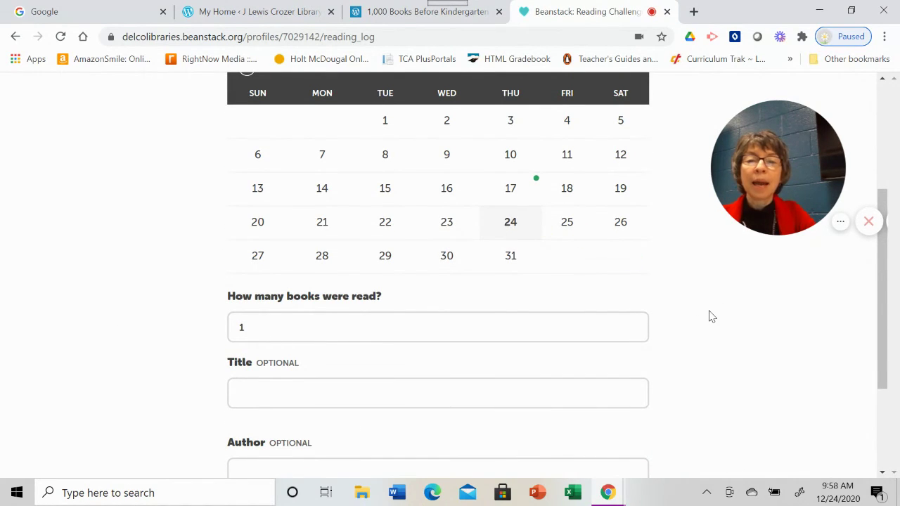
scroll(709, 316, up, 4)
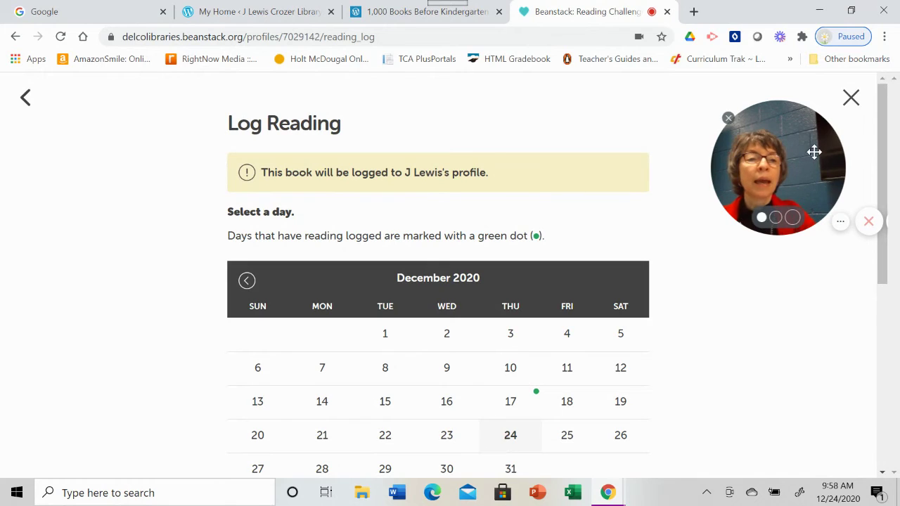
click(851, 97)
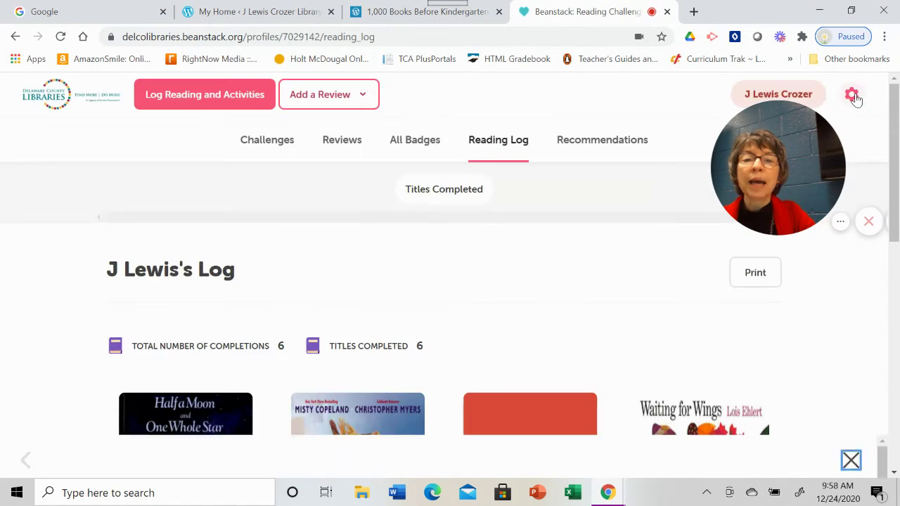
scroll(450, 303, down, 2)
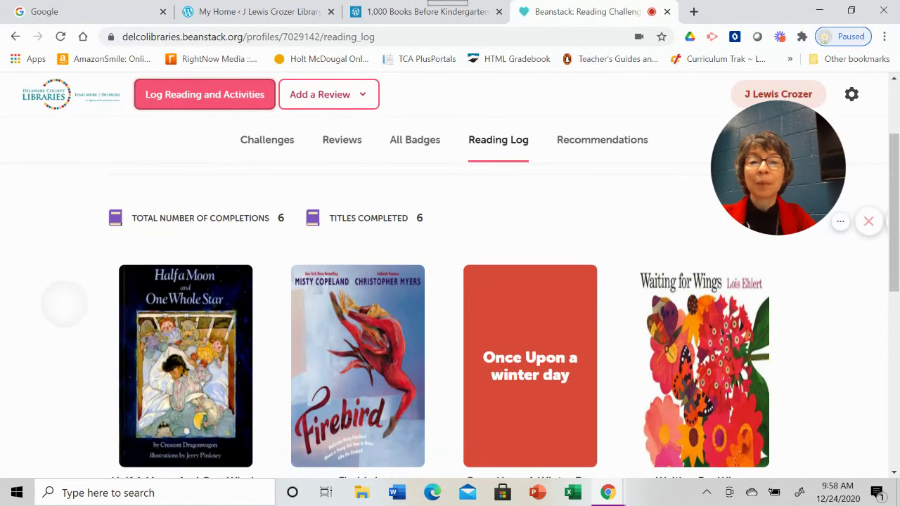
scroll(66, 302, down, 1)
scroll(90, 288, down, 4)
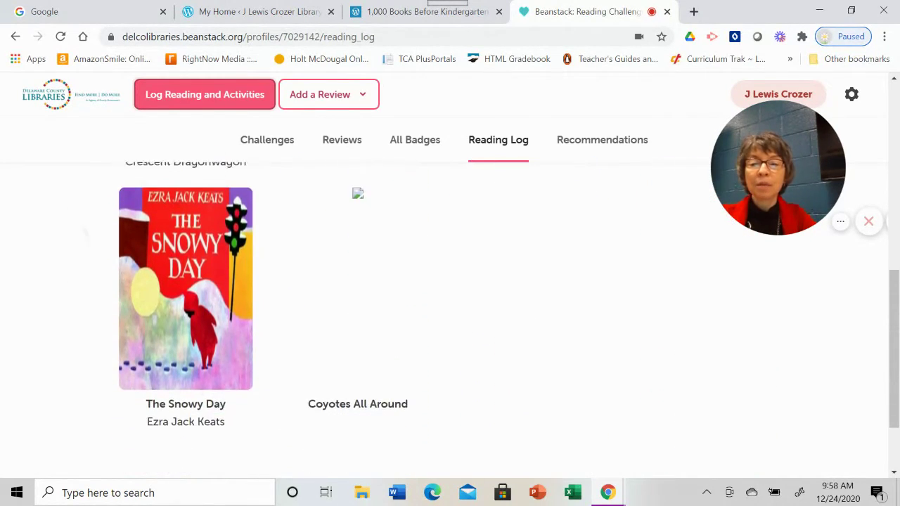
scroll(412, 265, up, 7)
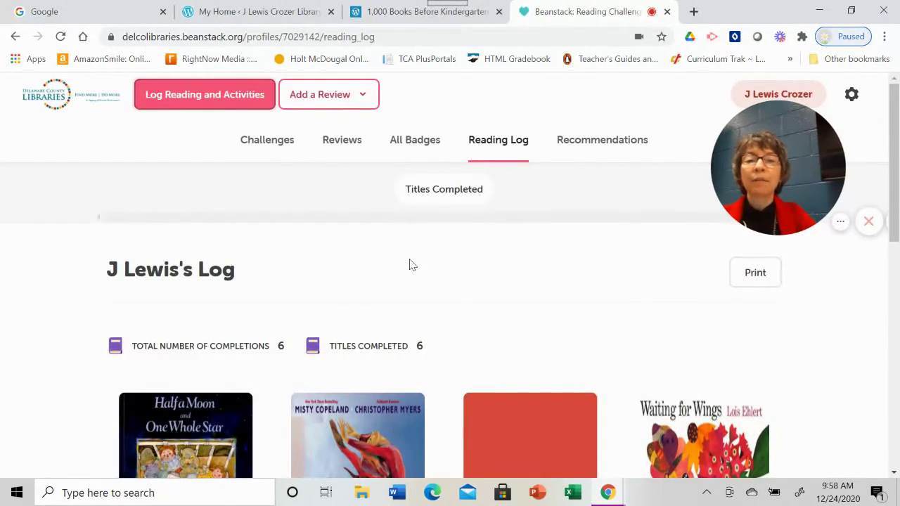
Show all of the reader's earned badges and examine their dates and descriptions
click(423, 145)
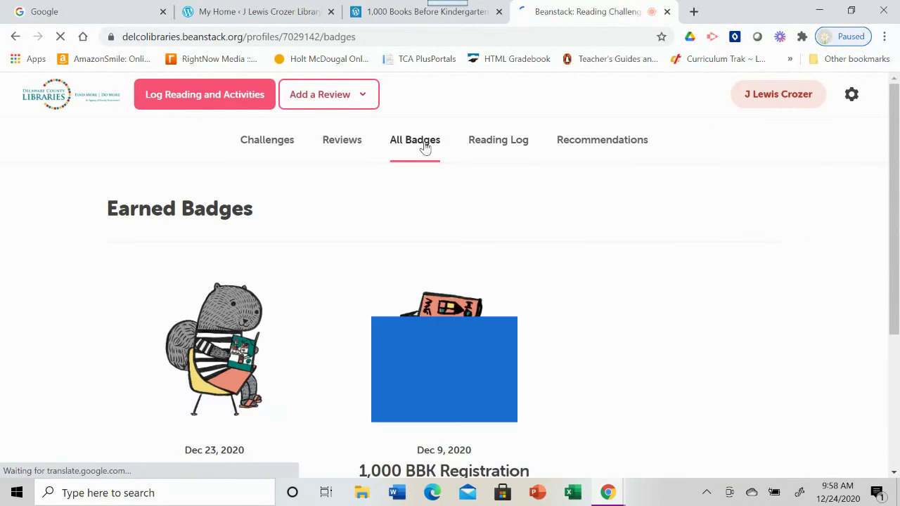
scroll(424, 146, down, 2)
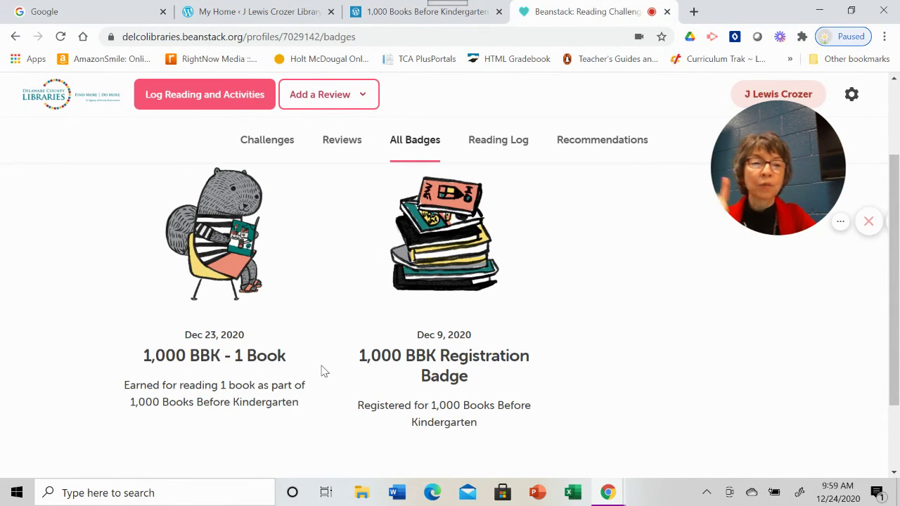
scroll(323, 371, down, 3)
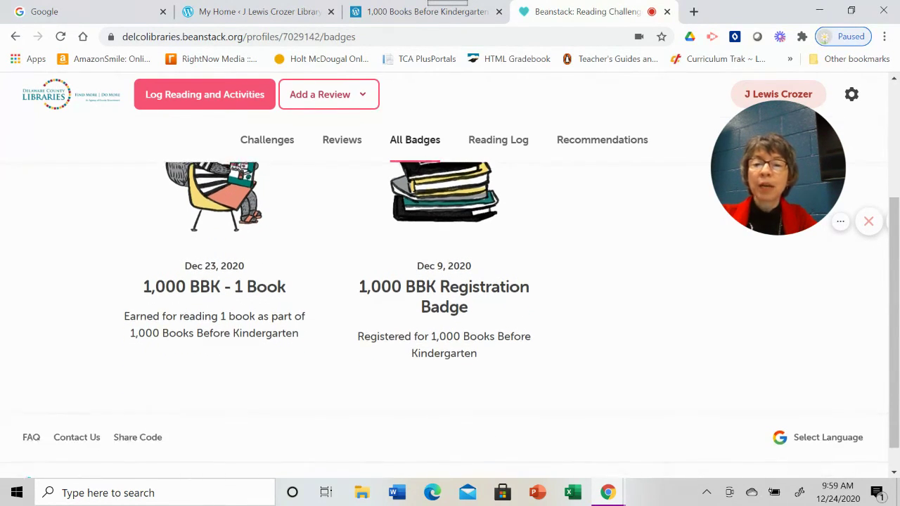
scroll(323, 316, up, 3)
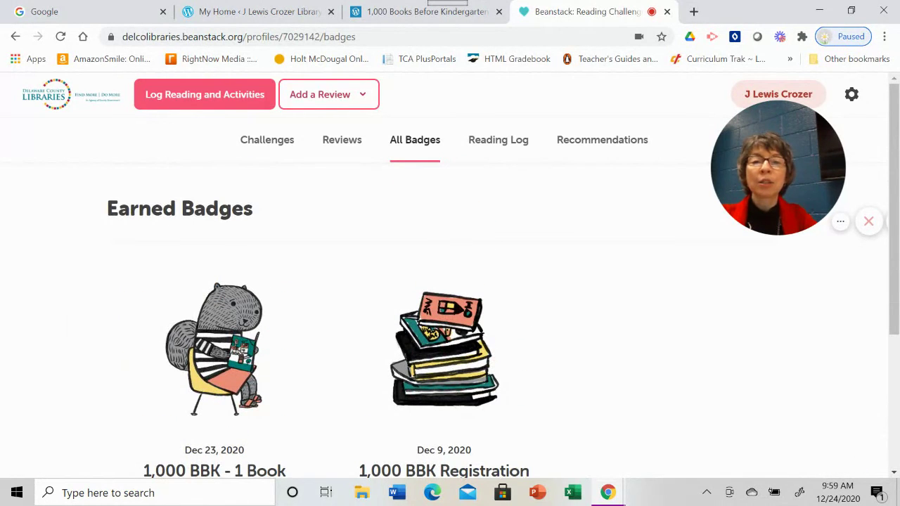
Open the 1,000 Books Before Kindergarten challenge from the reader's current challenges and examine its progress and logging badges
click(279, 152)
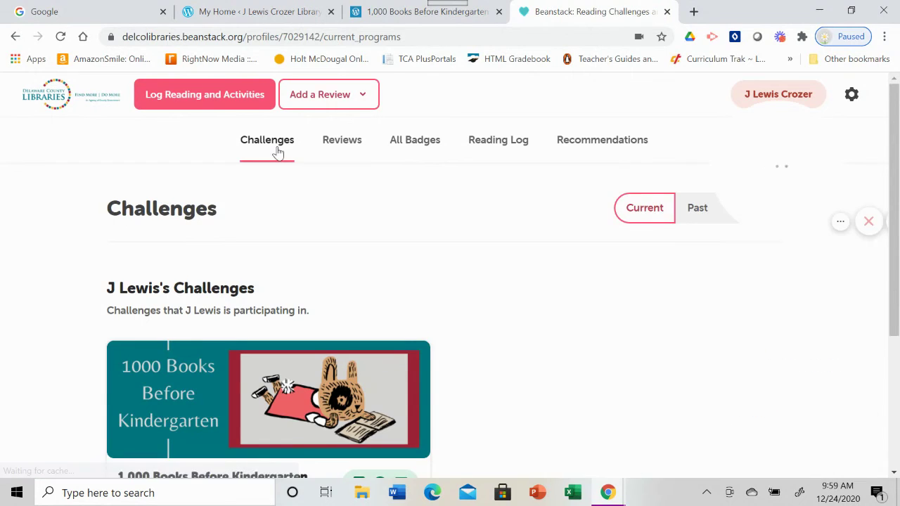
scroll(287, 237, down, 2)
click(255, 254)
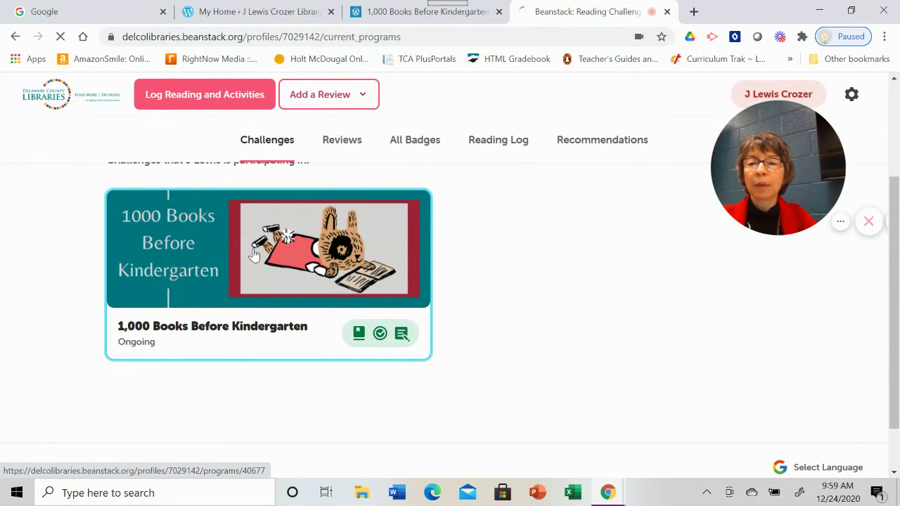
scroll(251, 256, down, 4)
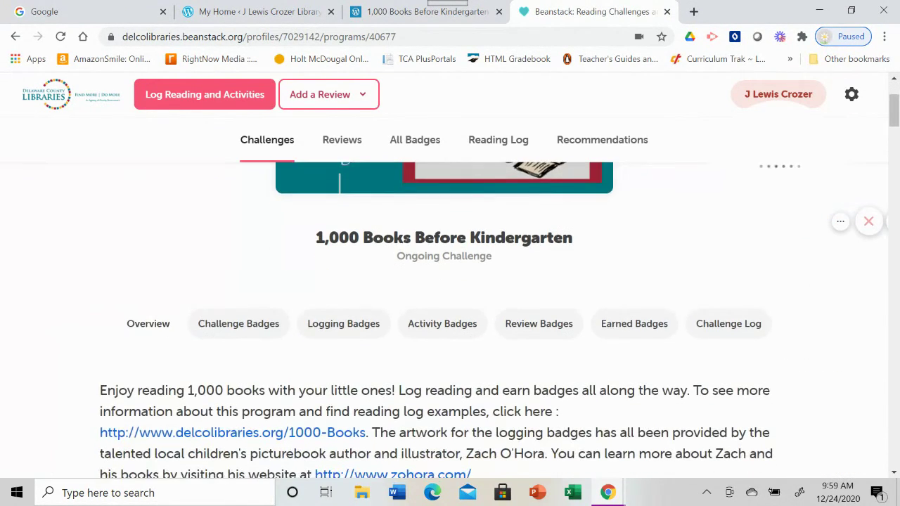
scroll(444, 316, down, 7)
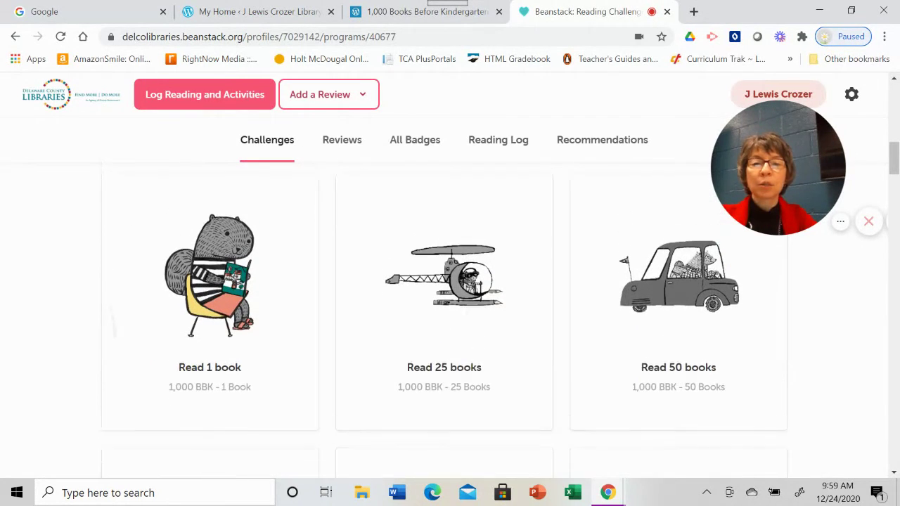
scroll(450, 316, up, 1)
scroll(450, 316, down, 1)
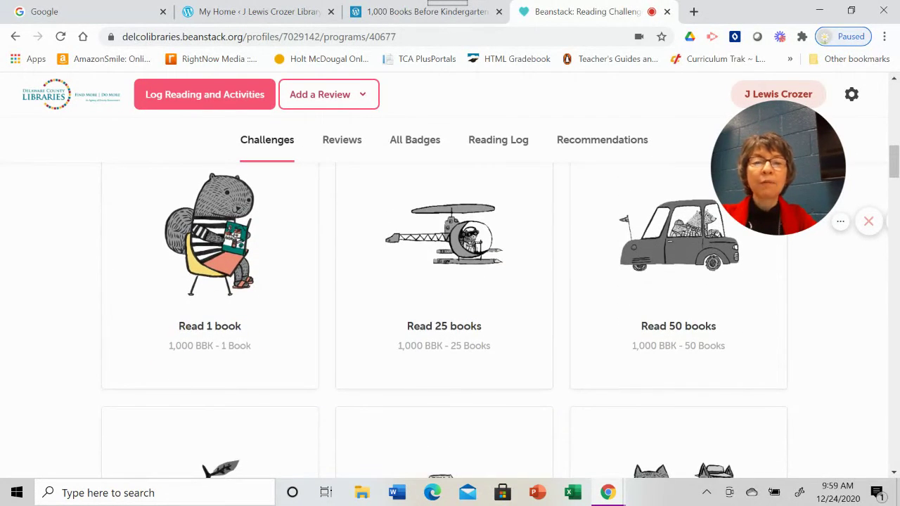
scroll(450, 317, down, 3)
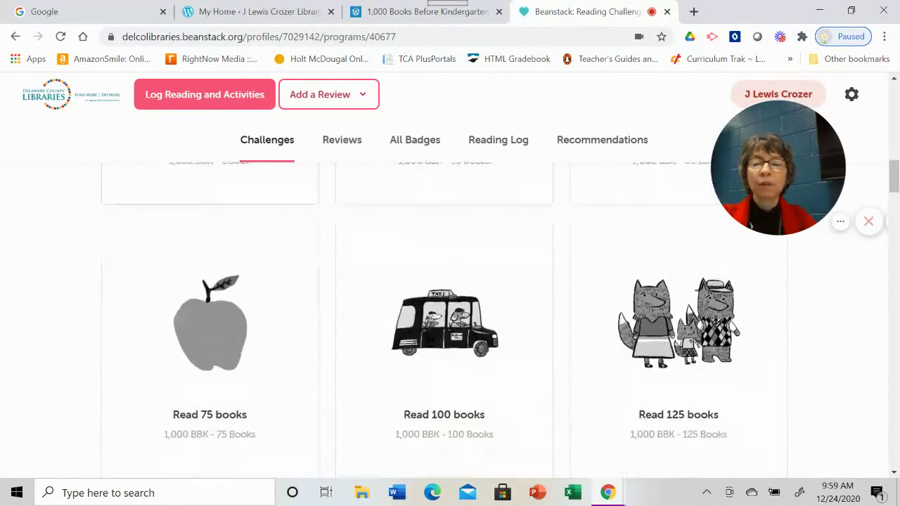
scroll(450, 317, down, 5)
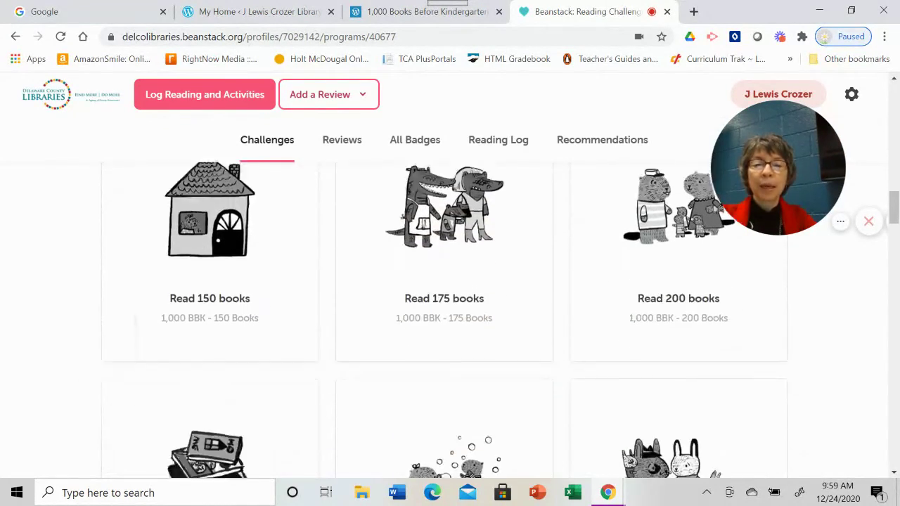
scroll(450, 316, down, 6)
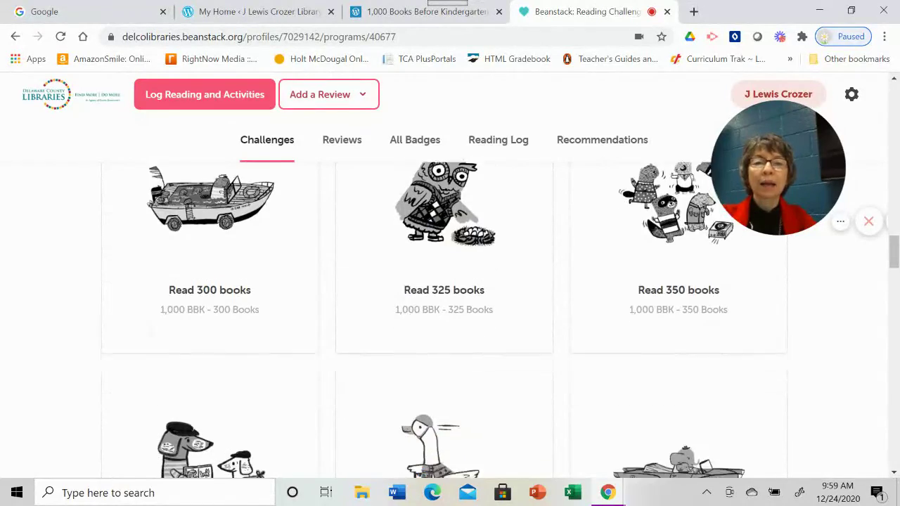
scroll(451, 316, down, 1)
scroll(451, 316, up, 15)
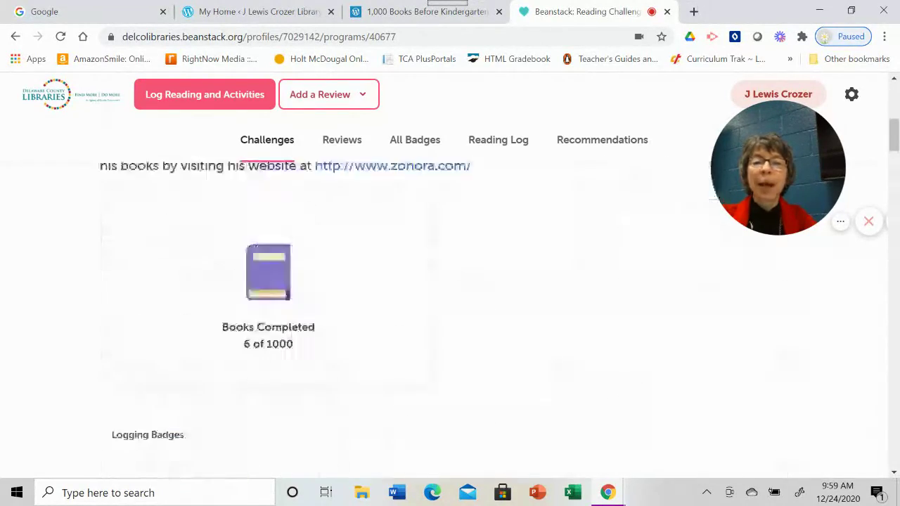
scroll(450, 282, up, 3)
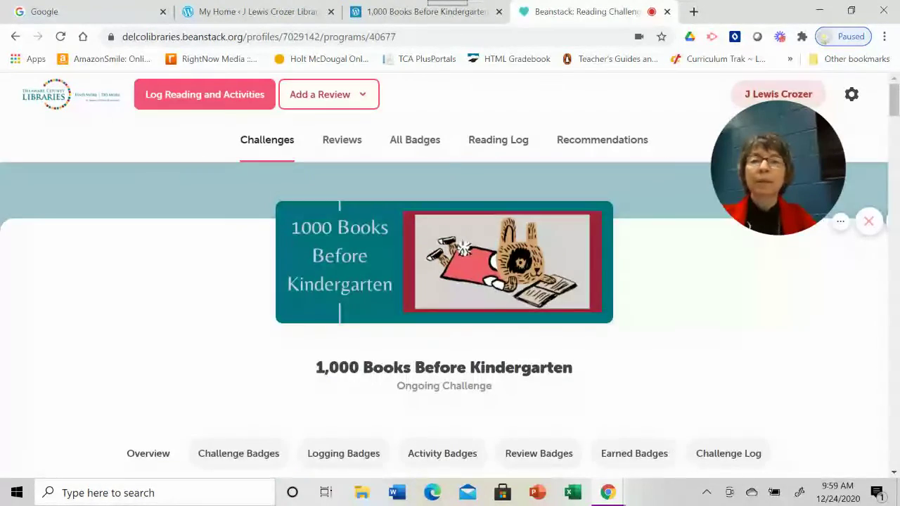
Switch to the library's 1,000 Books Before Kindergarten page, review its tracking options and incentives, and return to the Beanstack challenge
click(382, 20)
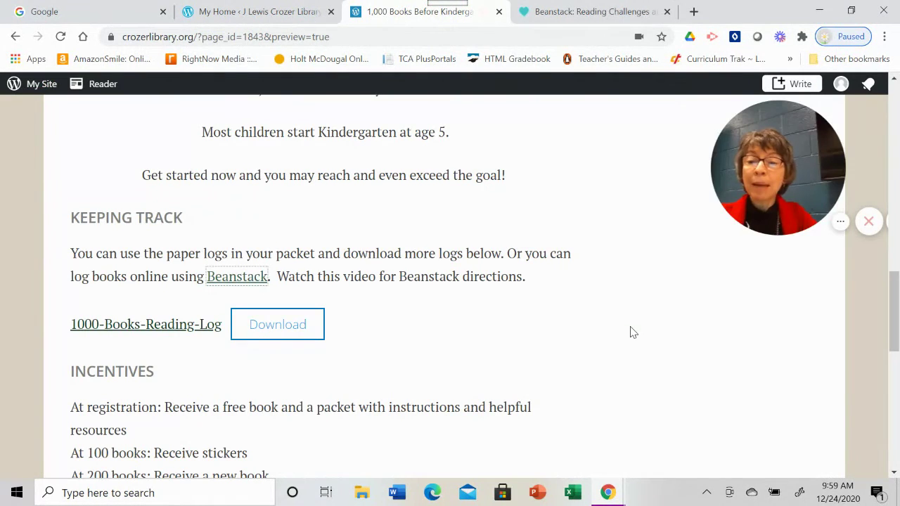
scroll(631, 332, down, 3)
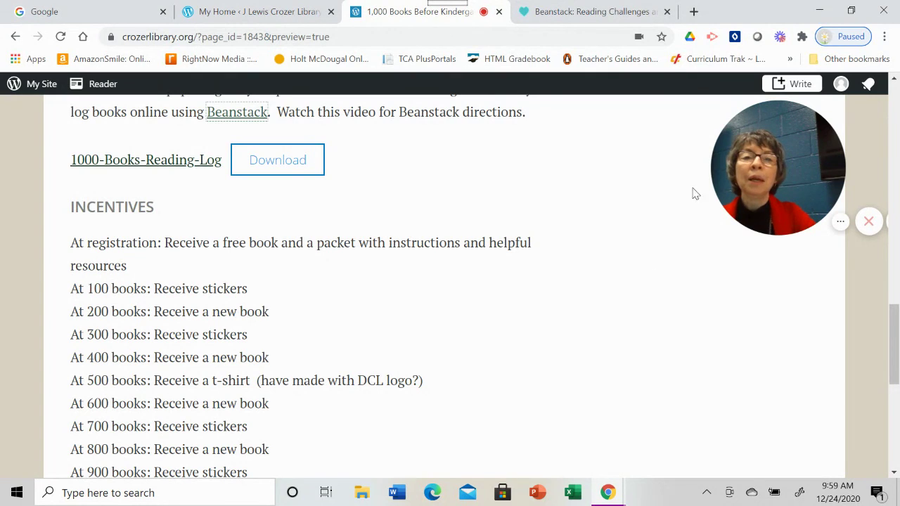
click(607, 17)
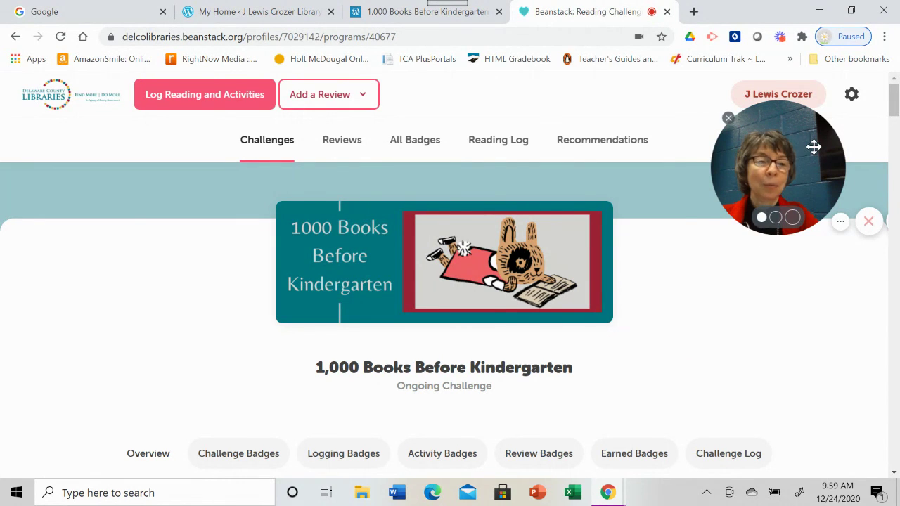
drag(814, 147, 736, 199)
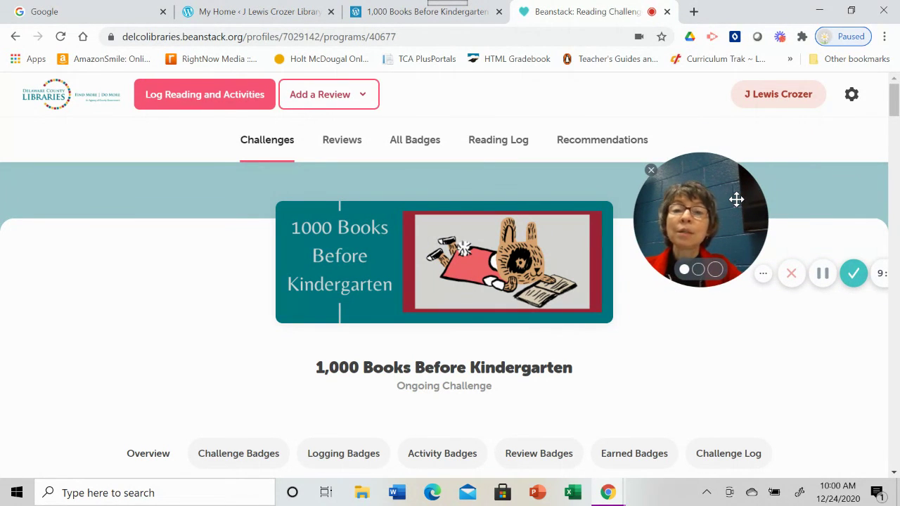